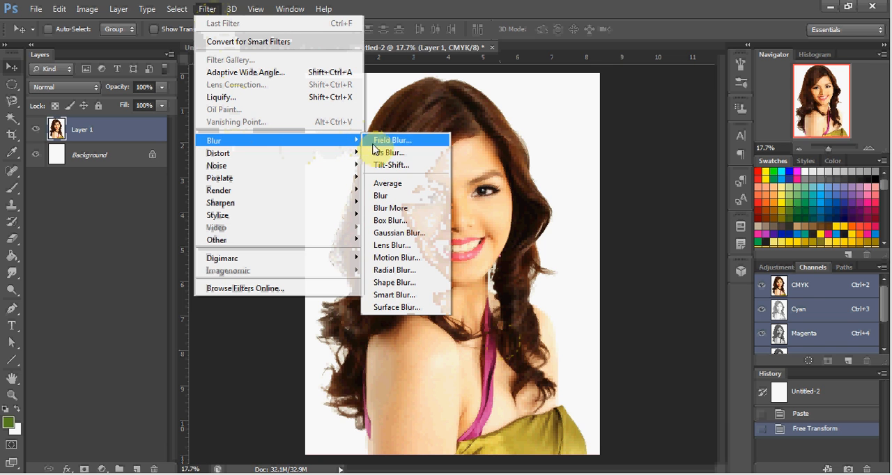
Try a Gaussian Blur with a 49.7-pixel radius on the portrait layer and revert to the Free Transform history state
{"action": "left_click", "coordinate": [392, 234]}
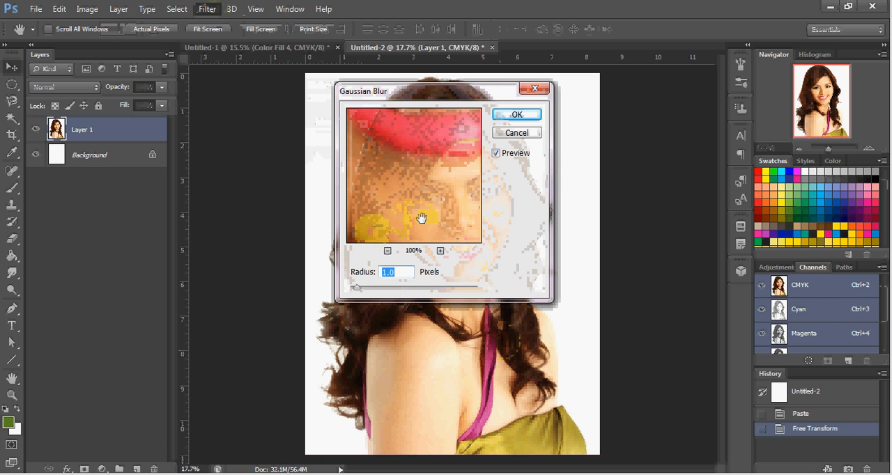
{"action": "left_click", "coordinate": [371, 287]}
{"action": "left_click", "coordinate": [420, 288]}
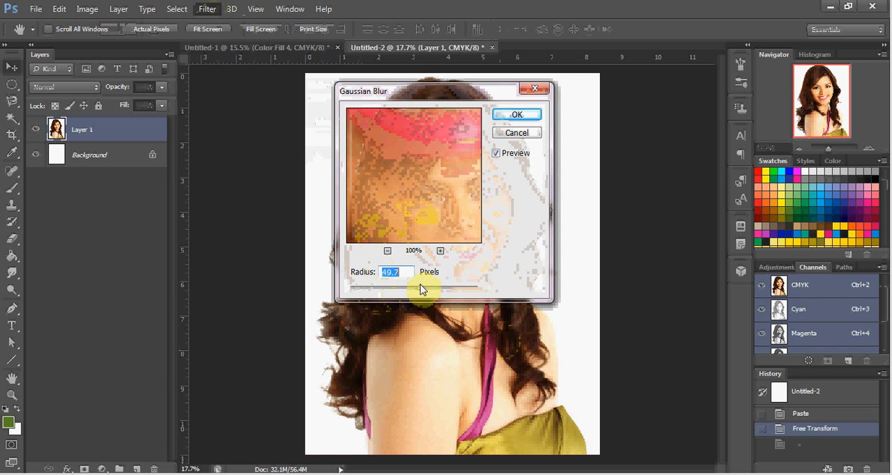
{"action": "left_click", "coordinate": [515, 133]}
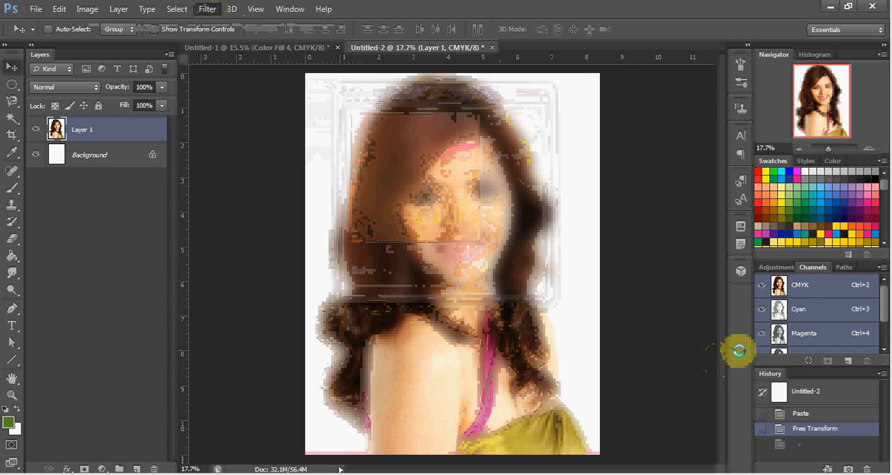
{"action": "left_click", "coordinate": [813, 428]}
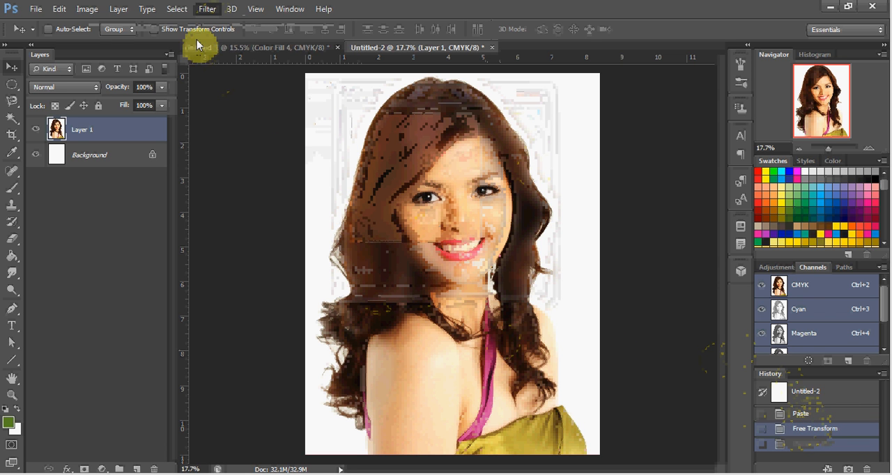
Try the Spherize filter on the portrait layer with an amount of -38% and revert to the Free Transform history state
{"action": "left_click", "coordinate": [207, 10]}
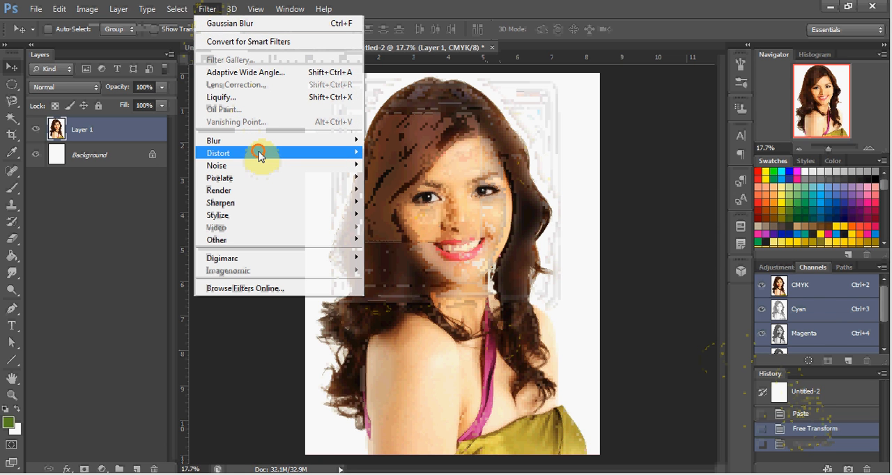
{"action": "mouse_move", "coordinate": [258, 154]}
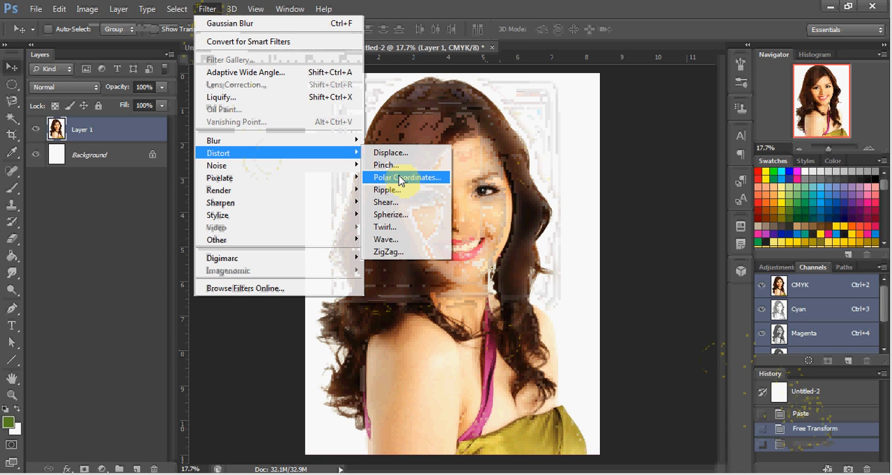
{"action": "left_click", "coordinate": [403, 218]}
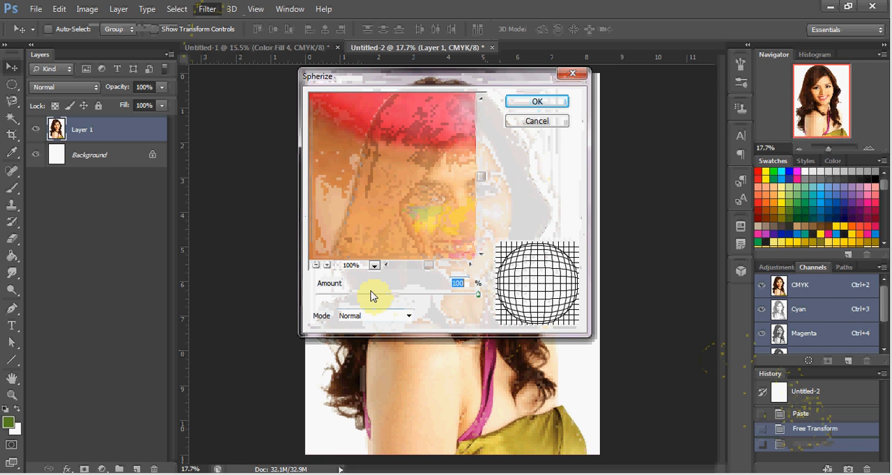
{"action": "left_click", "coordinate": [316, 265]}
{"action": "left_click", "coordinate": [315, 266]}
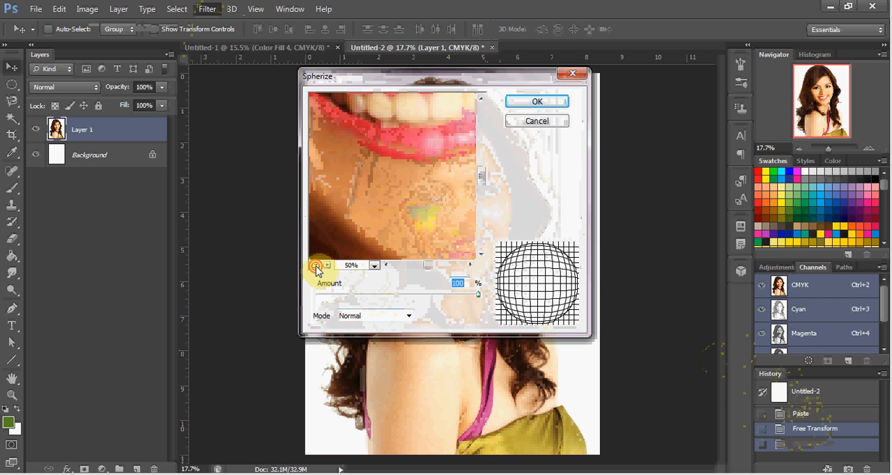
{"action": "left_click", "coordinate": [316, 265]}
{"action": "left_click", "coordinate": [316, 265]}
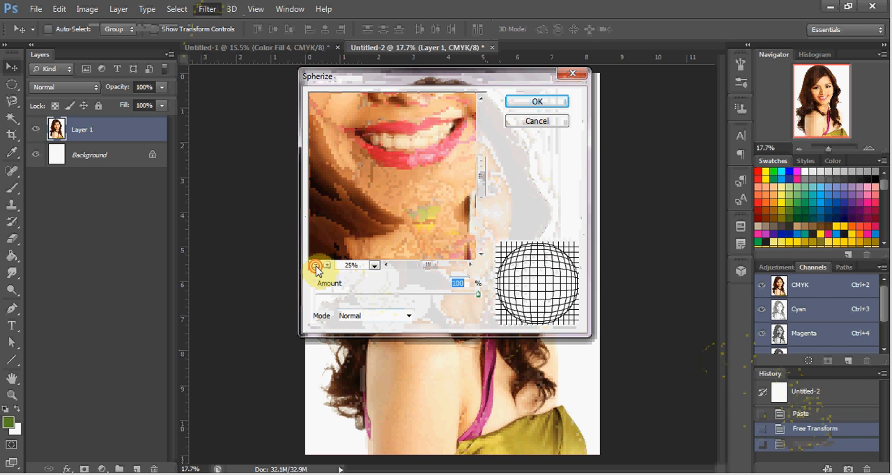
{"action": "left_click", "coordinate": [316, 265]}
{"action": "left_click", "coordinate": [316, 265]}
{"action": "left_click", "coordinate": [316, 266]}
{"action": "left_click", "coordinate": [316, 265]}
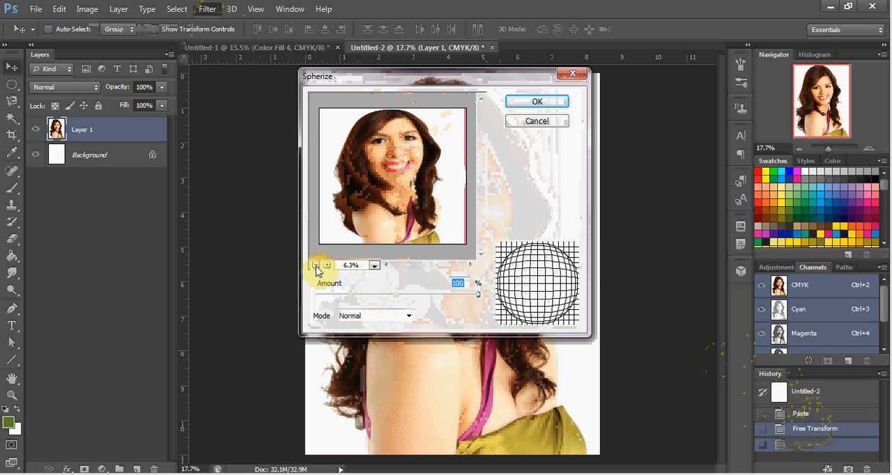
{"action": "left_click", "coordinate": [431, 297]}
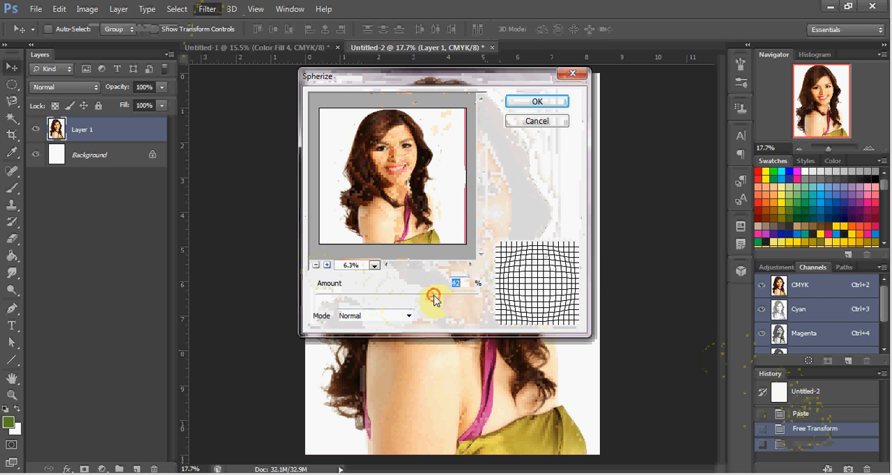
{"action": "left_click_drag", "start_coordinate": [433, 298], "coordinate": [368, 304]}
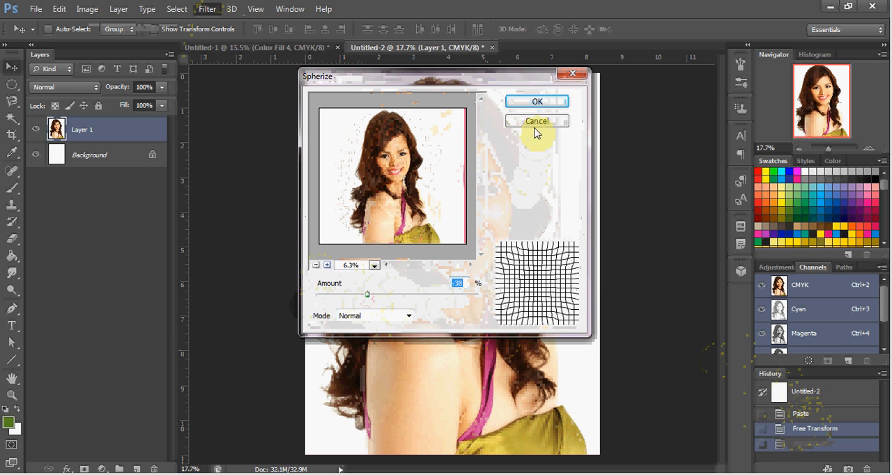
{"action": "left_click", "coordinate": [541, 106]}
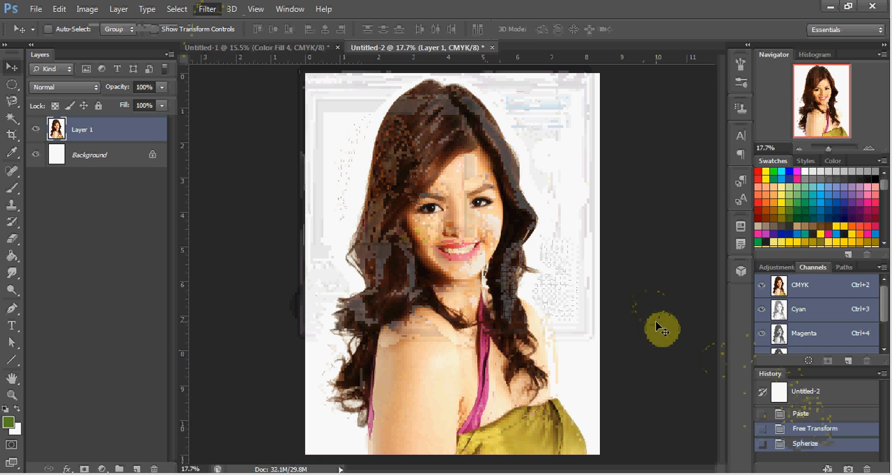
{"action": "left_click", "coordinate": [801, 430]}
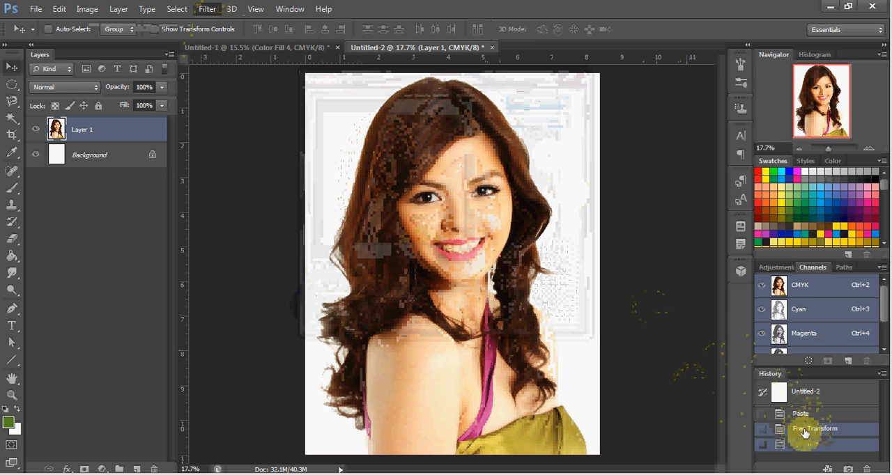
Try the Twirl filter on the portrait layer with an angle of 44° and revert to the Free Transform history state
{"action": "left_click", "coordinate": [206, 9]}
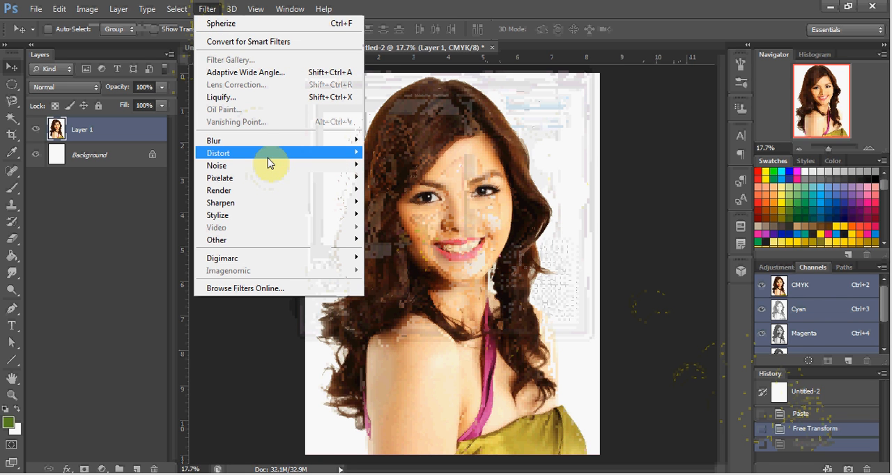
{"action": "mouse_move", "coordinate": [268, 158]}
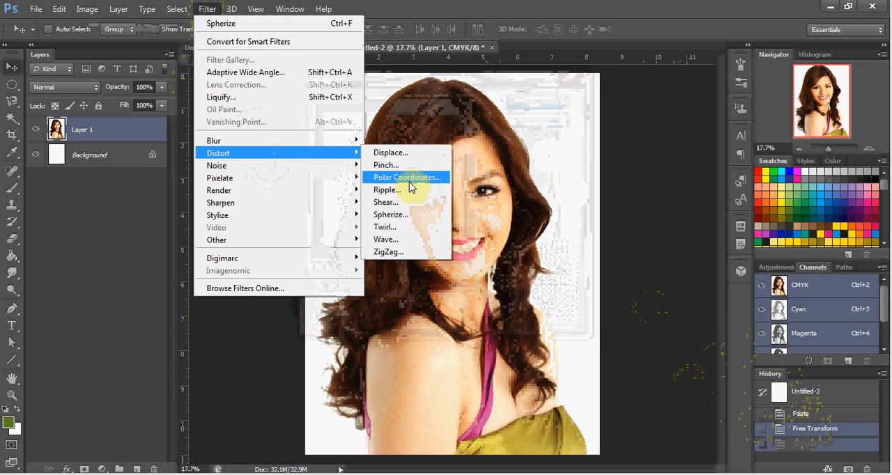
{"action": "left_click", "coordinate": [407, 231]}
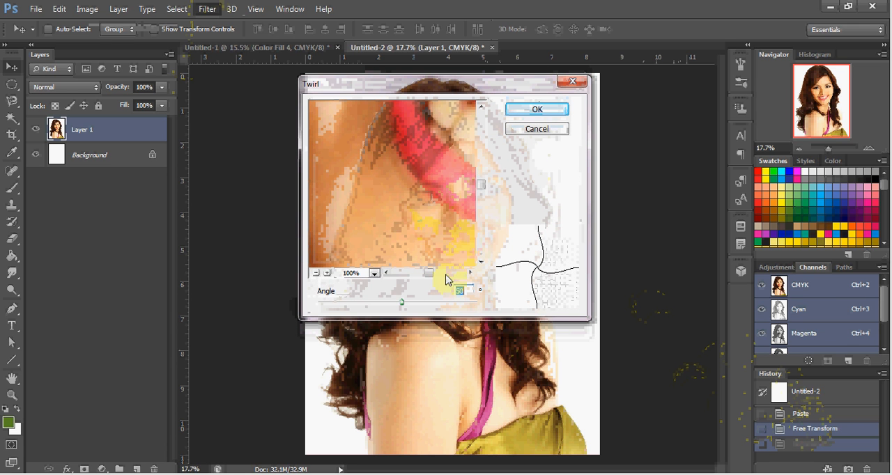
{"action": "left_click", "coordinate": [315, 273]}
{"action": "left_click", "coordinate": [315, 273]}
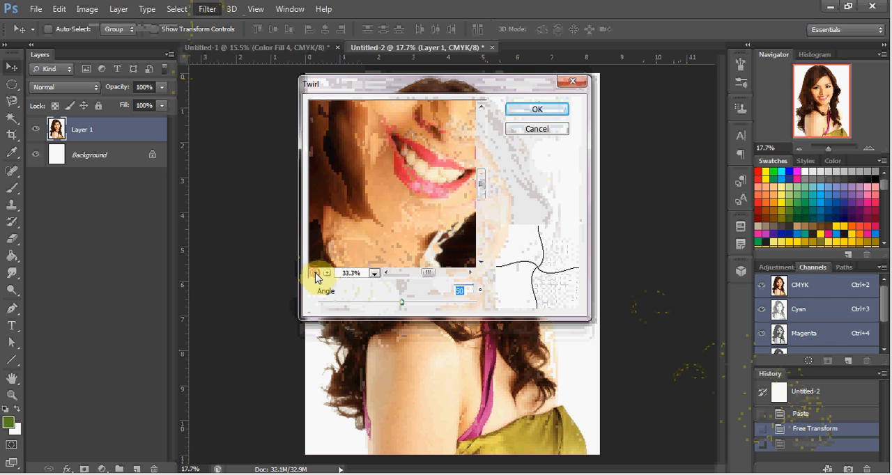
{"action": "left_click", "coordinate": [314, 273]}
{"action": "left_click", "coordinate": [315, 273]}
{"action": "left_click", "coordinate": [315, 274]}
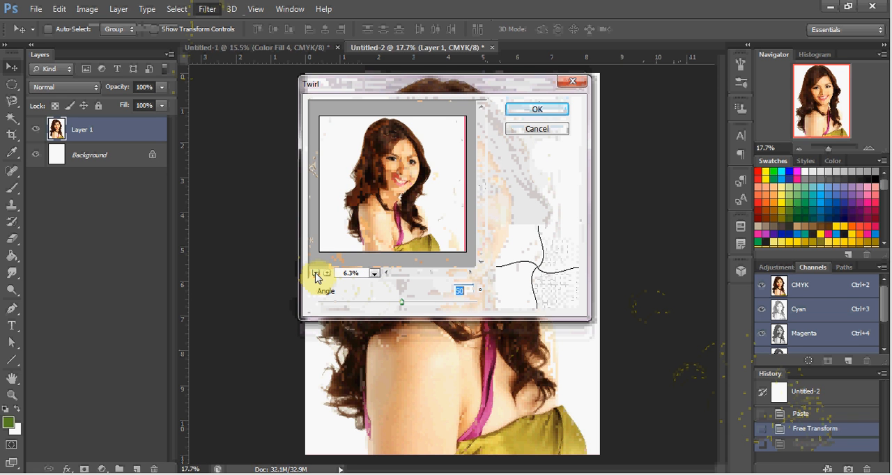
{"action": "left_click", "coordinate": [411, 302]}
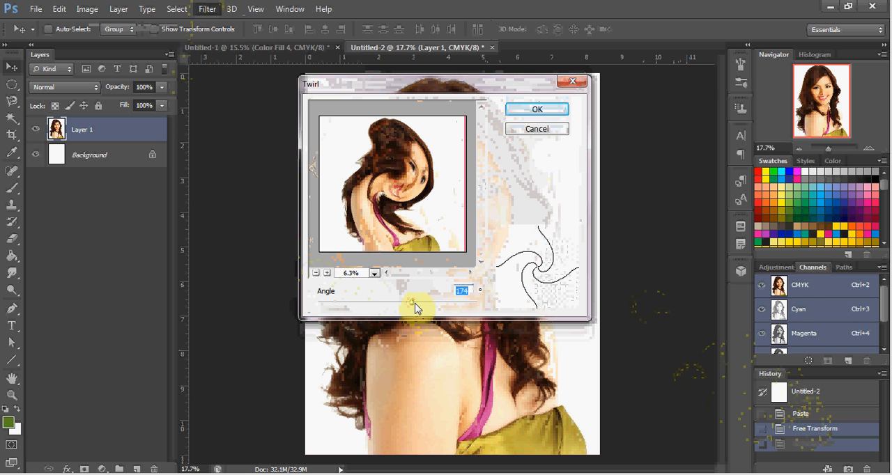
{"action": "left_click_drag", "start_coordinate": [413, 309], "coordinate": [382, 309]}
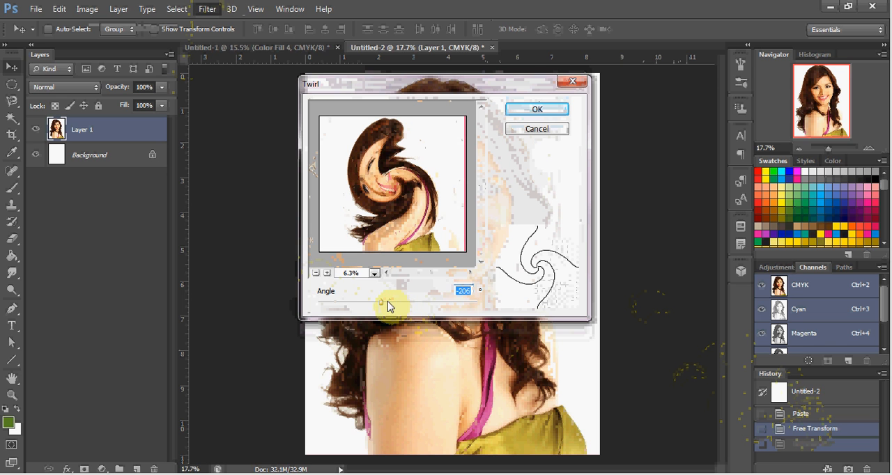
{"action": "left_click_drag", "start_coordinate": [383, 307], "coordinate": [402, 308]}
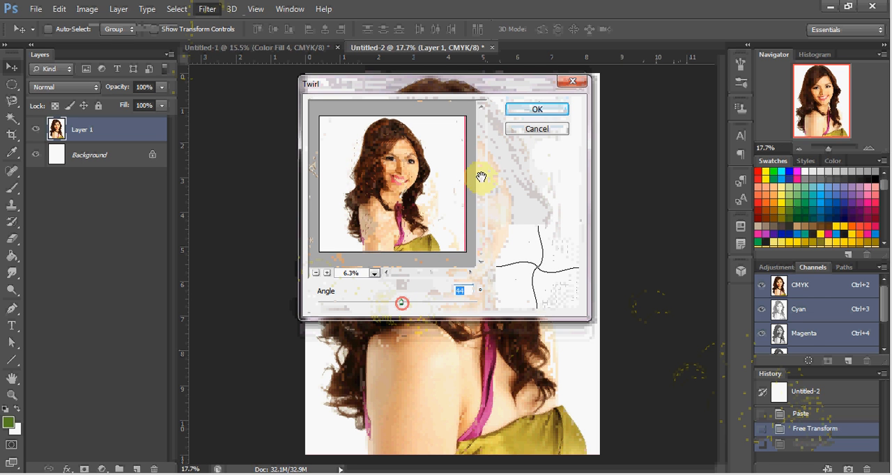
{"action": "left_click", "coordinate": [514, 112]}
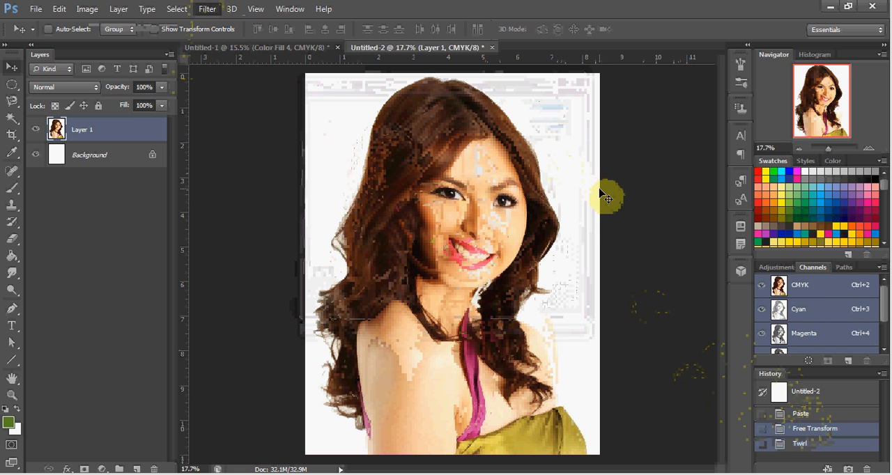
{"action": "left_click", "coordinate": [798, 428]}
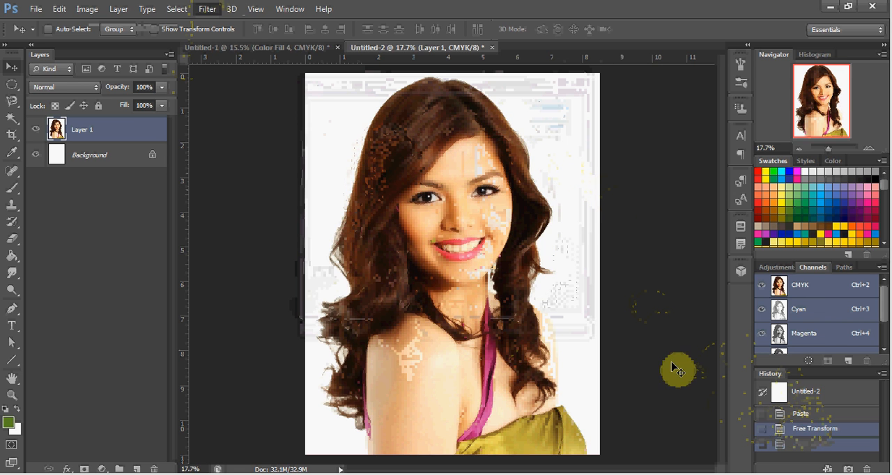
Preview Add Noise on the portrait layer at several amounts, ending at 35.39% with uniform distribution, and discard it
{"action": "left_click", "coordinate": [211, 14]}
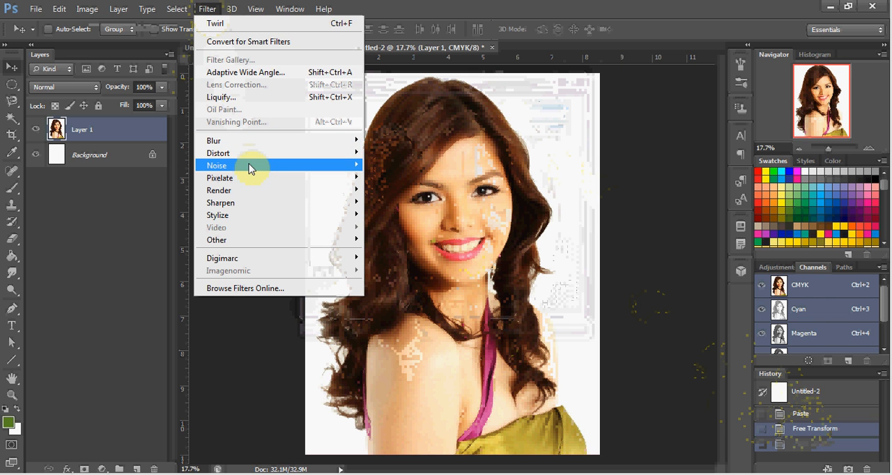
{"action": "mouse_move", "coordinate": [298, 171]}
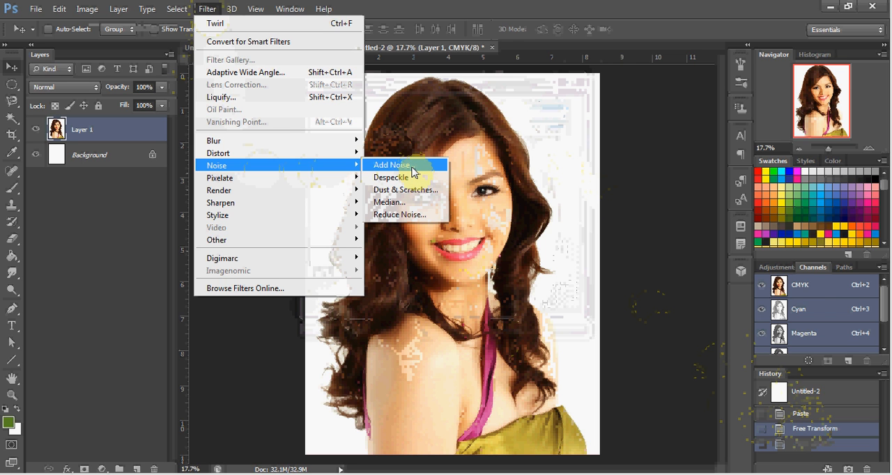
{"action": "left_click", "coordinate": [410, 167]}
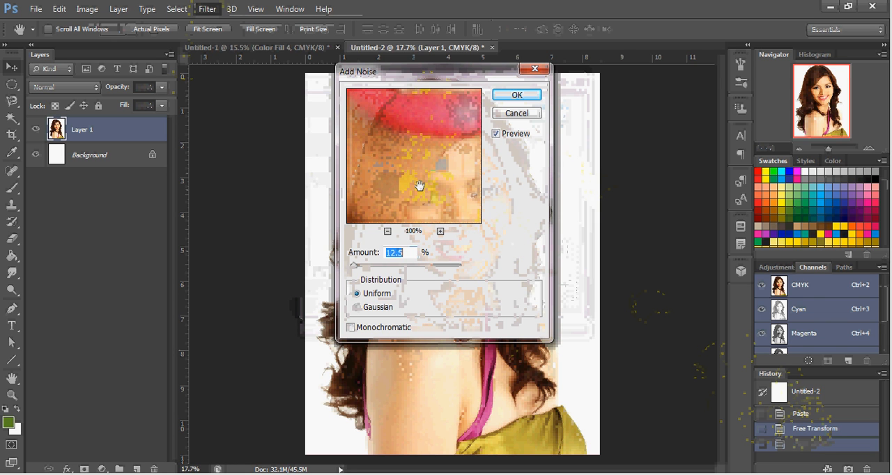
{"action": "left_click", "coordinate": [388, 232]}
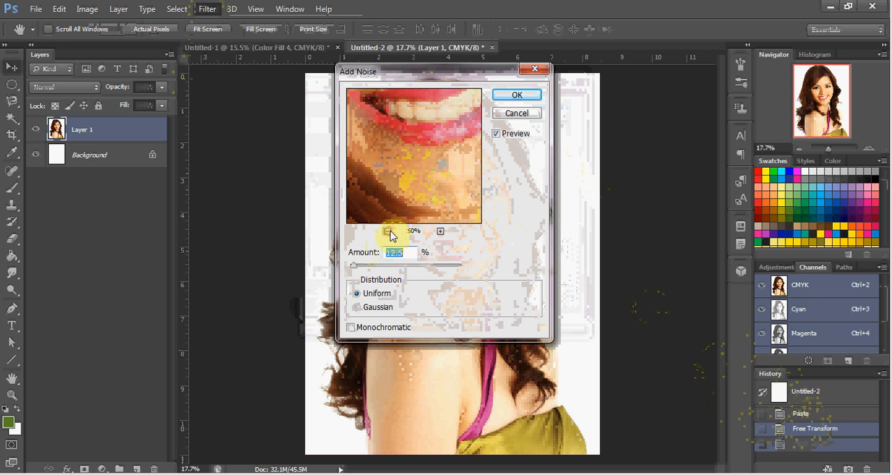
{"action": "left_click", "coordinate": [388, 232]}
{"action": "left_click", "coordinate": [388, 232]}
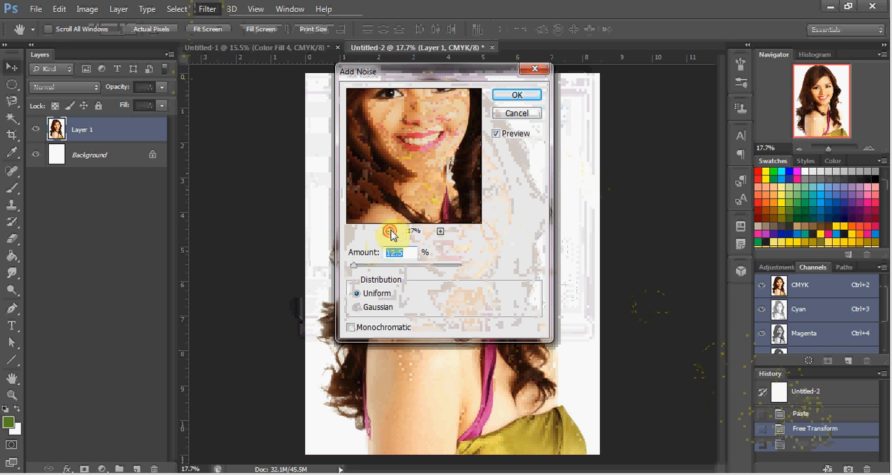
{"action": "left_click", "coordinate": [388, 232]}
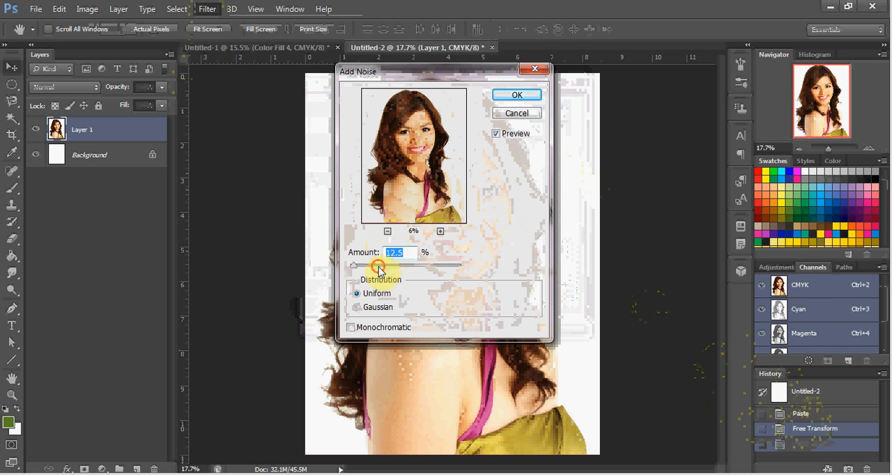
{"action": "left_click_drag", "start_coordinate": [379, 271], "coordinate": [419, 267]}
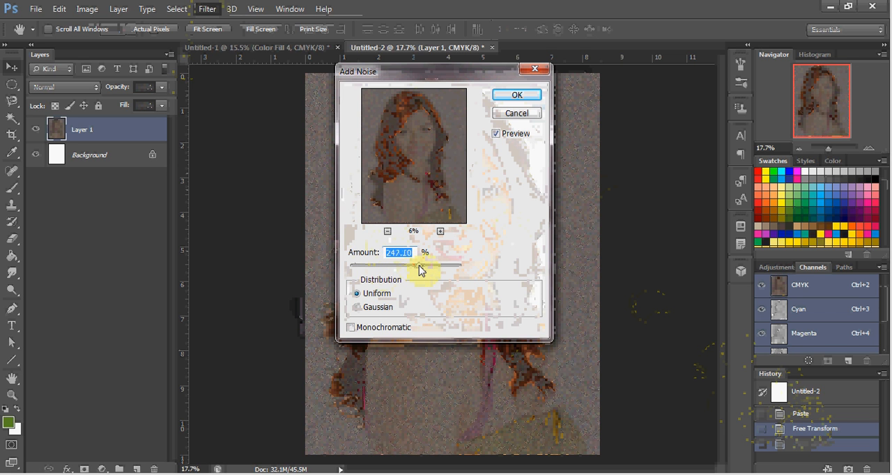
{"action": "left_click_drag", "start_coordinate": [416, 271], "coordinate": [402, 271]}
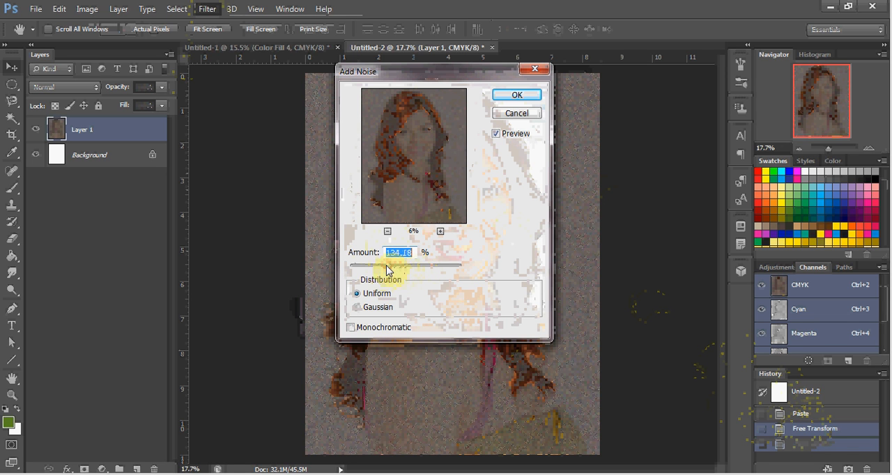
{"action": "left_click_drag", "start_coordinate": [387, 269], "coordinate": [363, 271]}
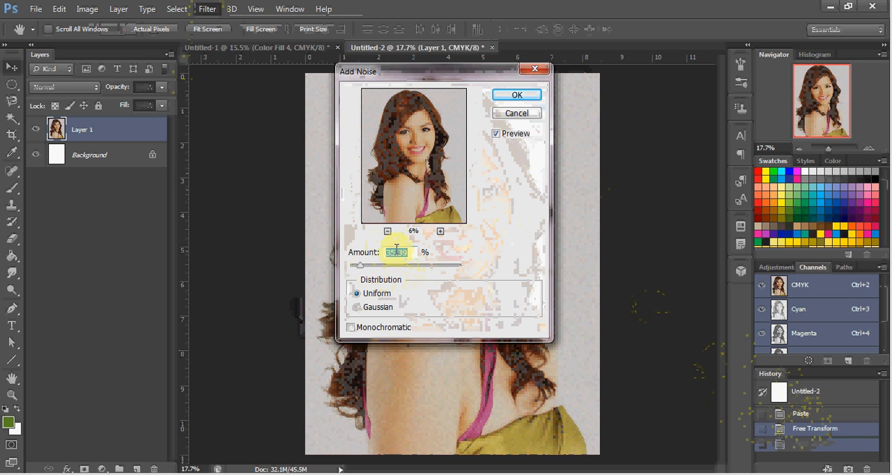
{"action": "left_click", "coordinate": [525, 117]}
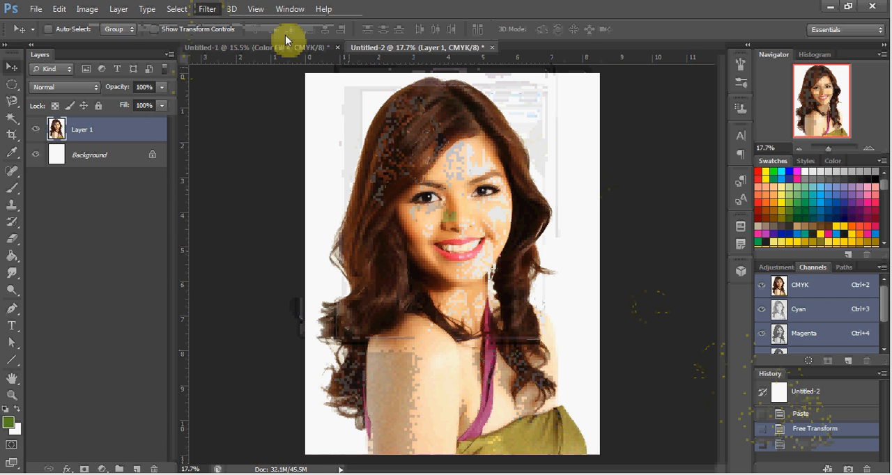
Apply the Color Halftone filter to the portrait layer with a maximum radius of 12 pixels
{"action": "left_click", "coordinate": [207, 10]}
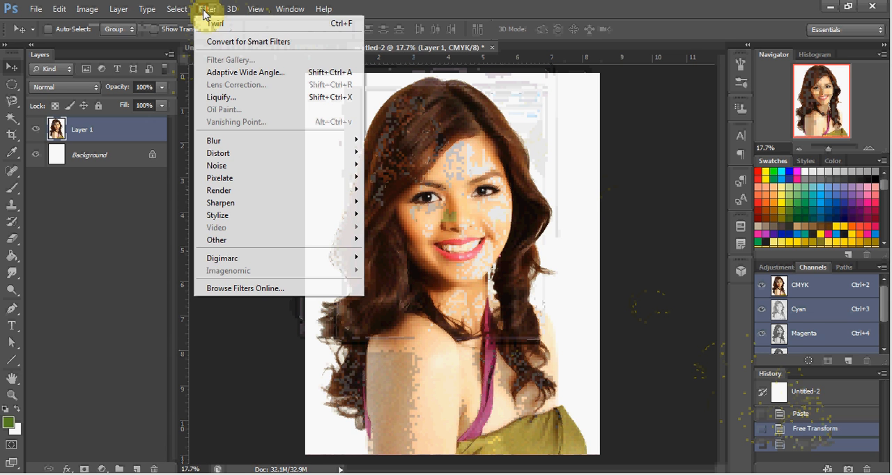
{"action": "left_click", "coordinate": [266, 166]}
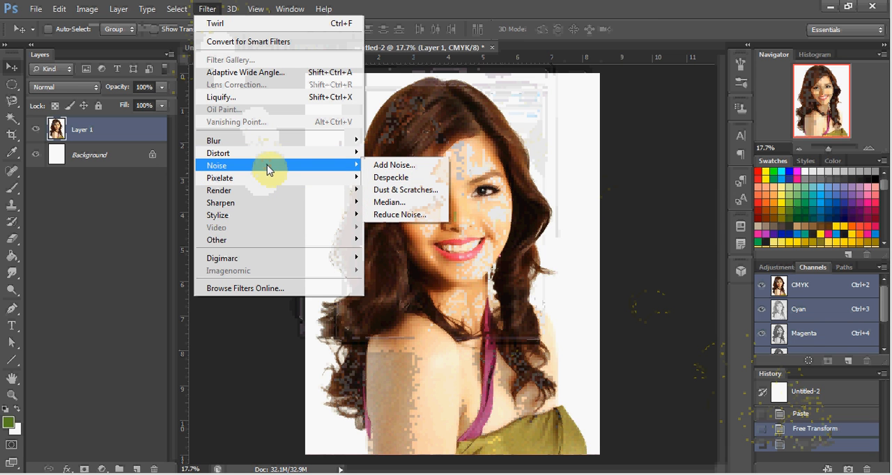
{"action": "left_click", "coordinate": [301, 187]}
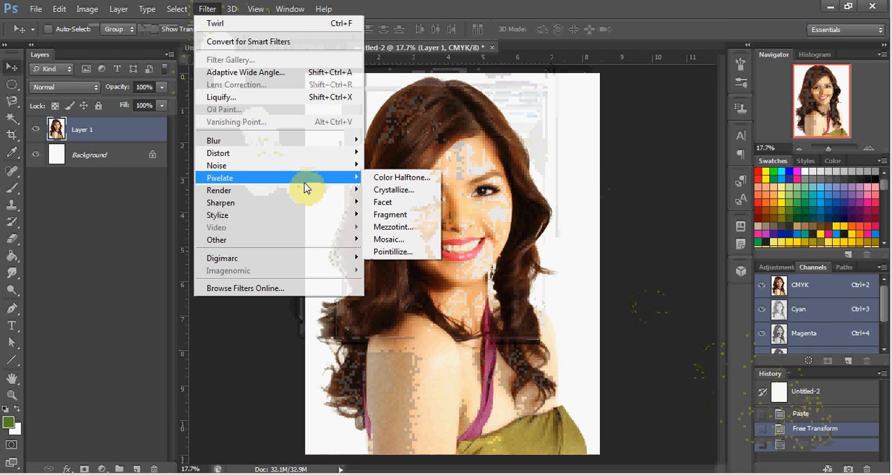
{"action": "left_click", "coordinate": [413, 179]}
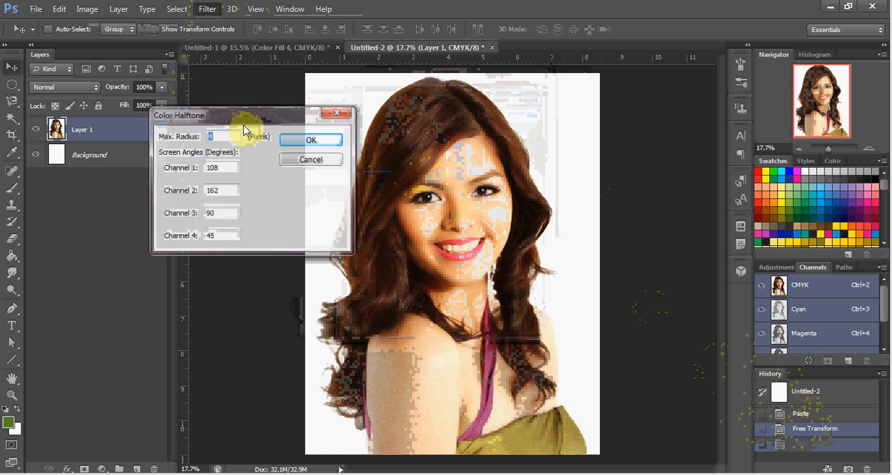
{"action": "left_click_drag", "start_coordinate": [237, 133], "coordinate": [157, 145]}
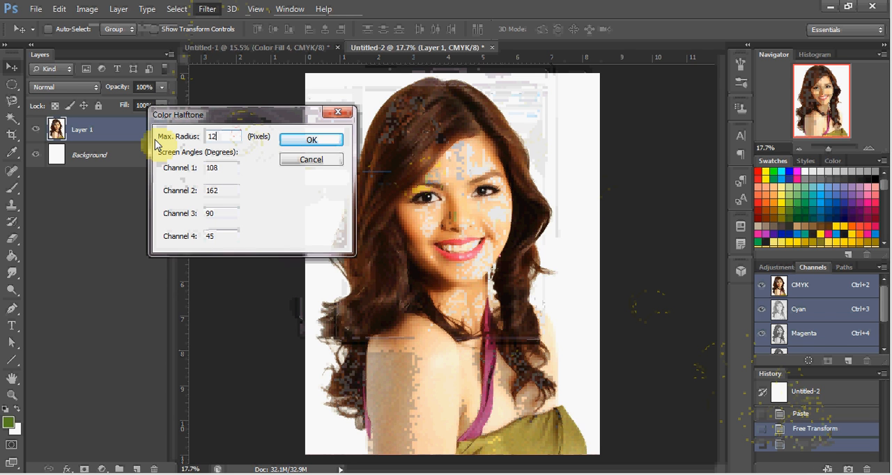
{"action": "left_click", "coordinate": [334, 143]}
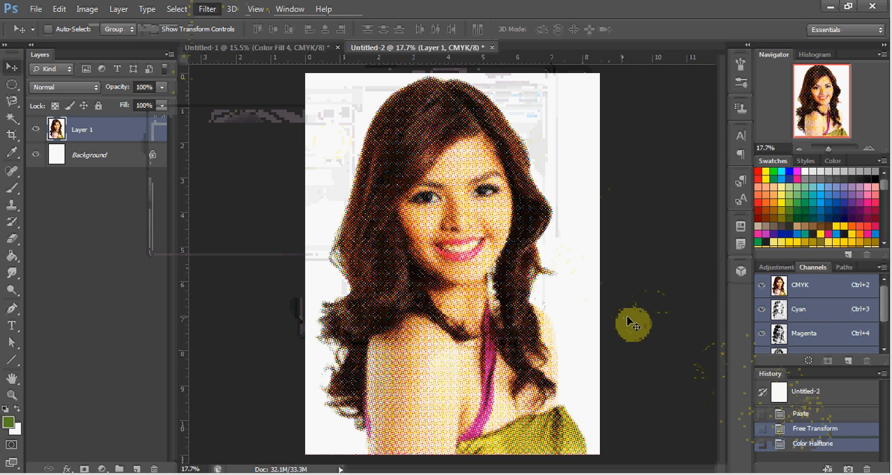
Hide the Cyan, Magenta and Yellow channels one after another to examine the halftone dots of the remaining channels
{"action": "left_click", "coordinate": [762, 311]}
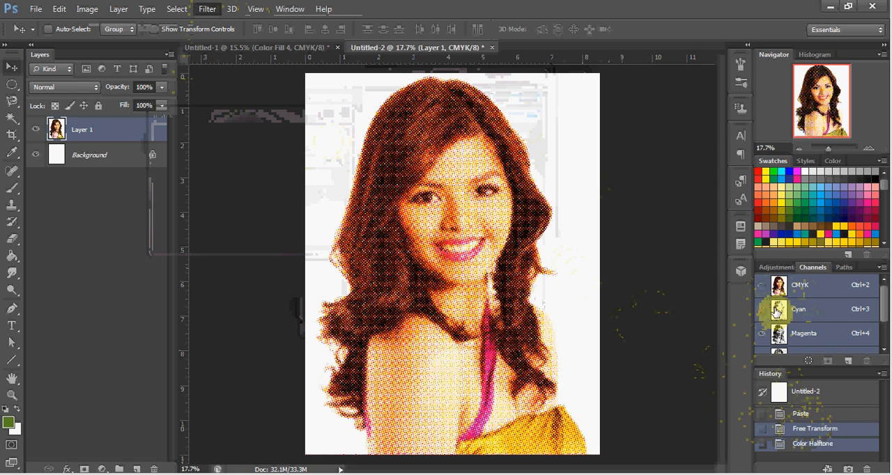
{"action": "scroll", "coordinate": [791, 316], "scroll_direction": "down", "scroll_amount": 1}
{"action": "scroll", "coordinate": [791, 317], "scroll_direction": "down", "scroll_amount": 1}
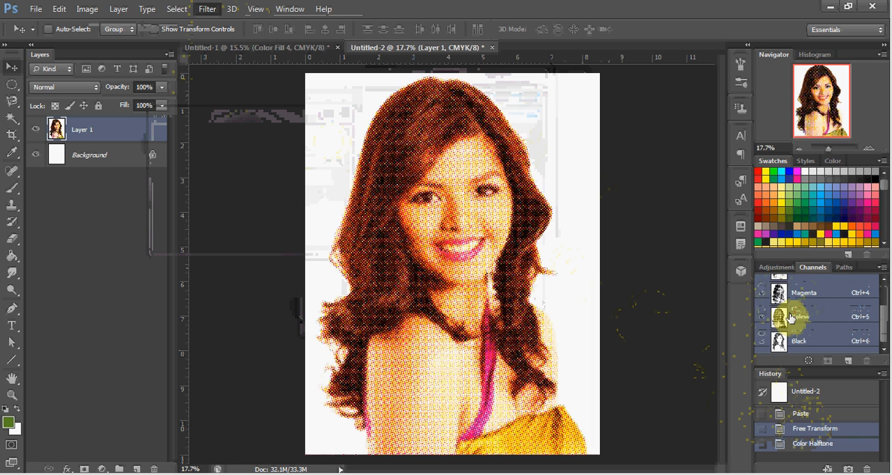
{"action": "left_click", "coordinate": [760, 293]}
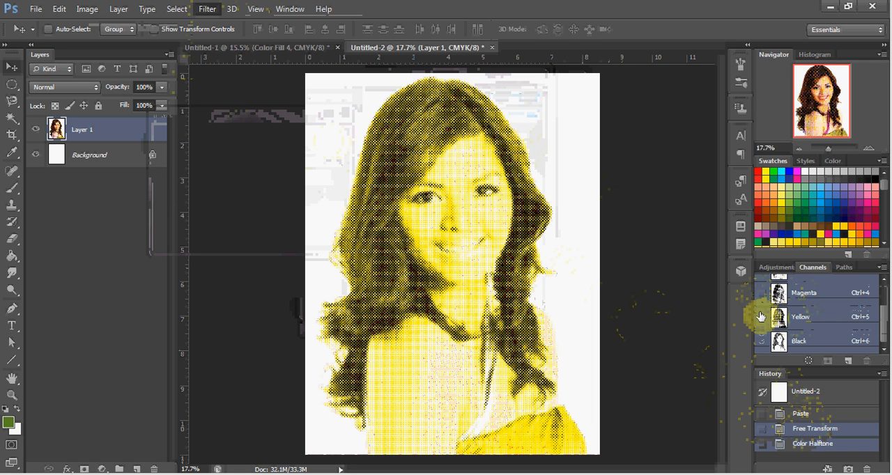
{"action": "left_click", "coordinate": [760, 318]}
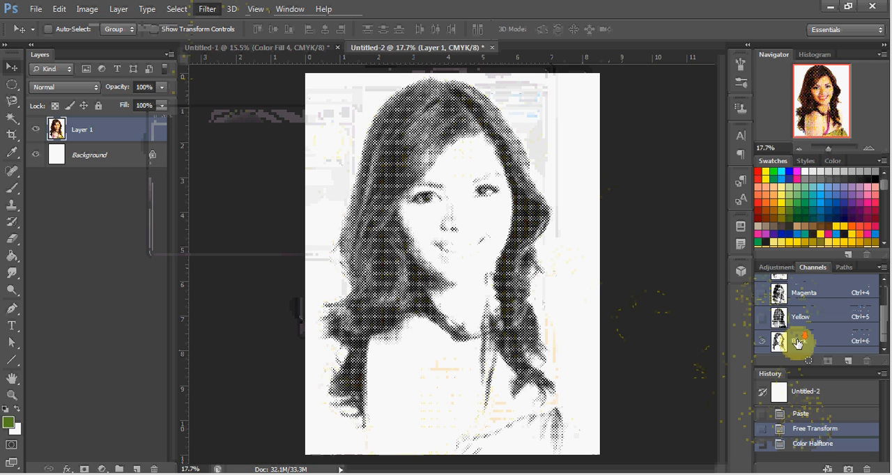
Show the Yellow, Magenta and Cyan channels again and revert the portrait to the Free Transform history state
{"action": "left_click", "coordinate": [762, 317]}
{"action": "left_click", "coordinate": [761, 318]}
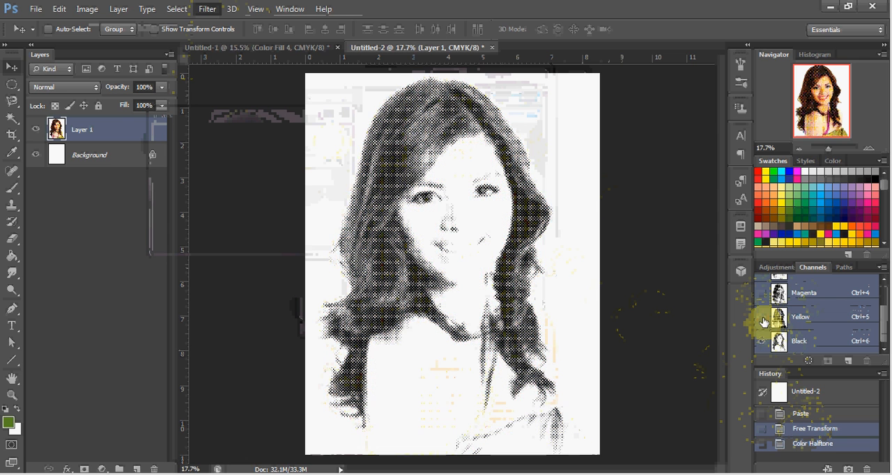
{"action": "left_click", "coordinate": [763, 320]}
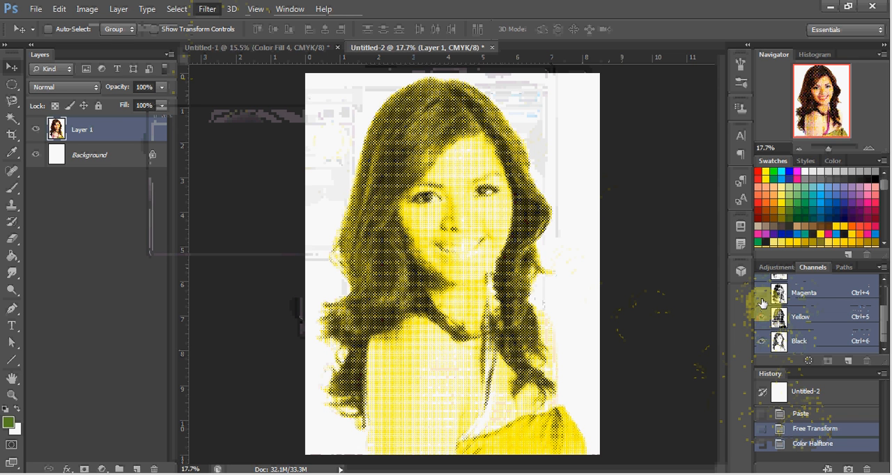
{"action": "left_click", "coordinate": [761, 299]}
{"action": "scroll", "coordinate": [765, 302], "scroll_direction": "up", "scroll_amount": 1}
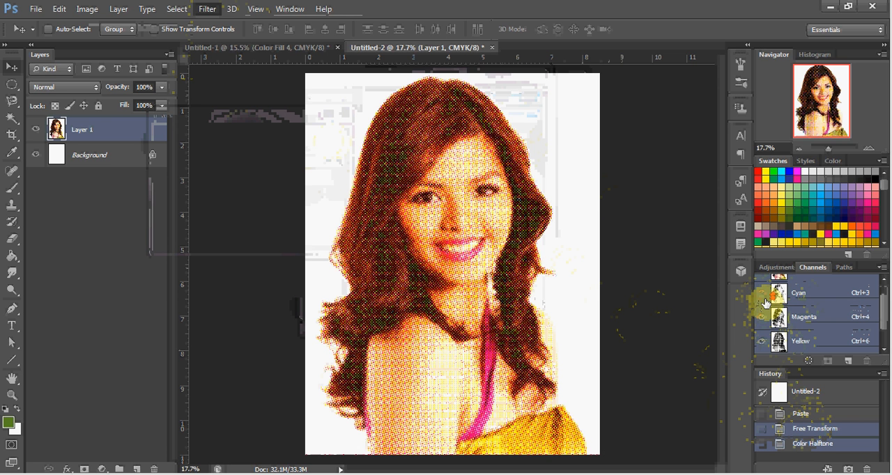
{"action": "left_click", "coordinate": [763, 297]}
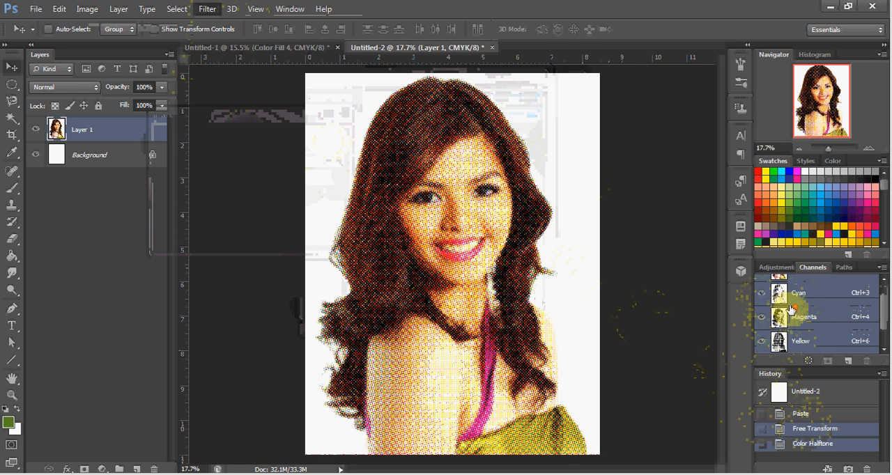
{"action": "scroll", "coordinate": [792, 310], "scroll_direction": "up", "scroll_amount": 1}
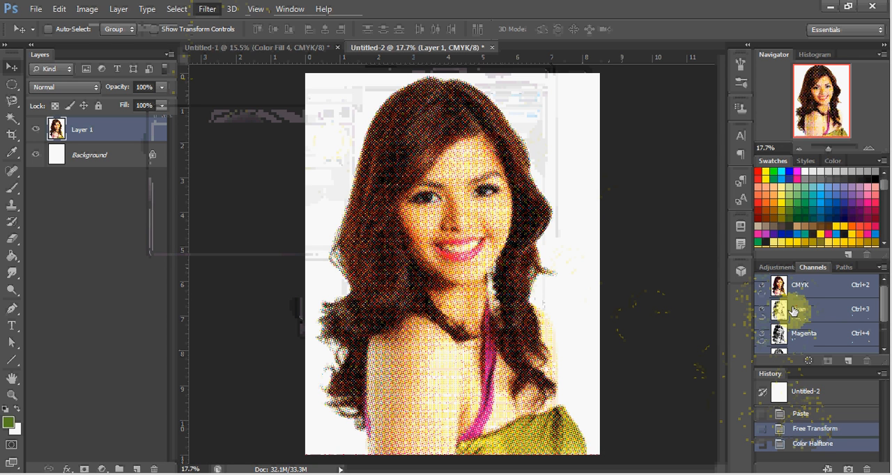
{"action": "left_click", "coordinate": [825, 432]}
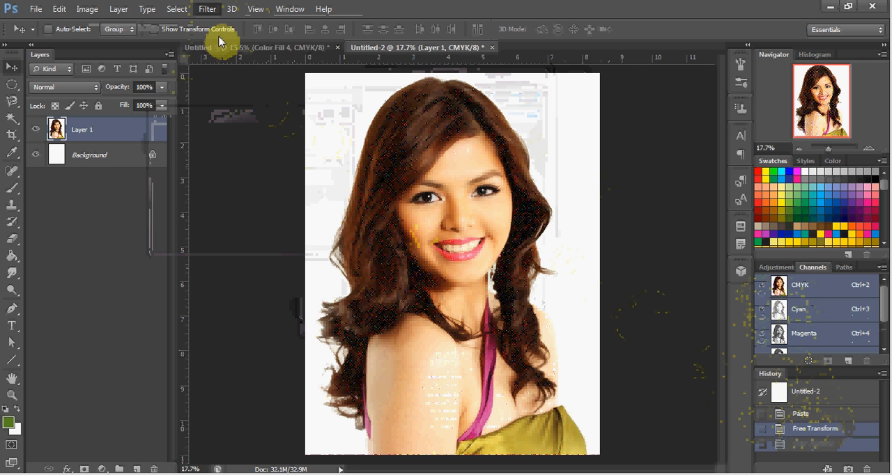
Try the Pointillize filter on the portrait layer with a cell size of 89 and revert to the Free Transform history state
{"action": "left_click", "coordinate": [208, 10]}
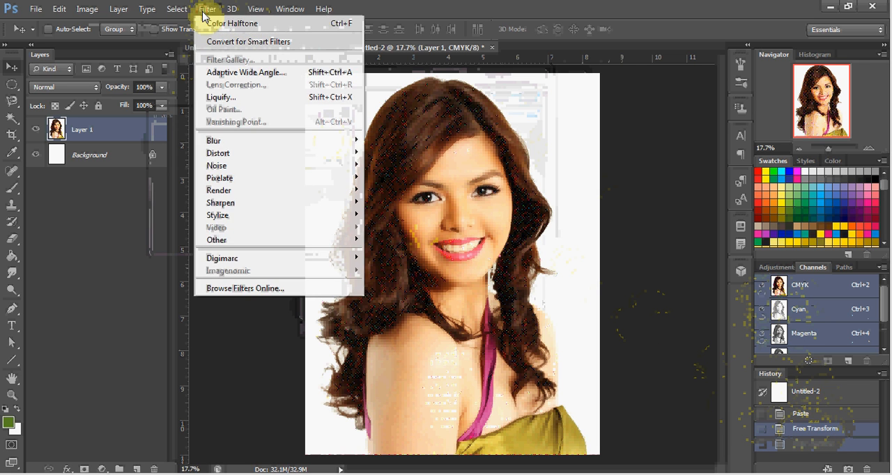
{"action": "mouse_move", "coordinate": [276, 192]}
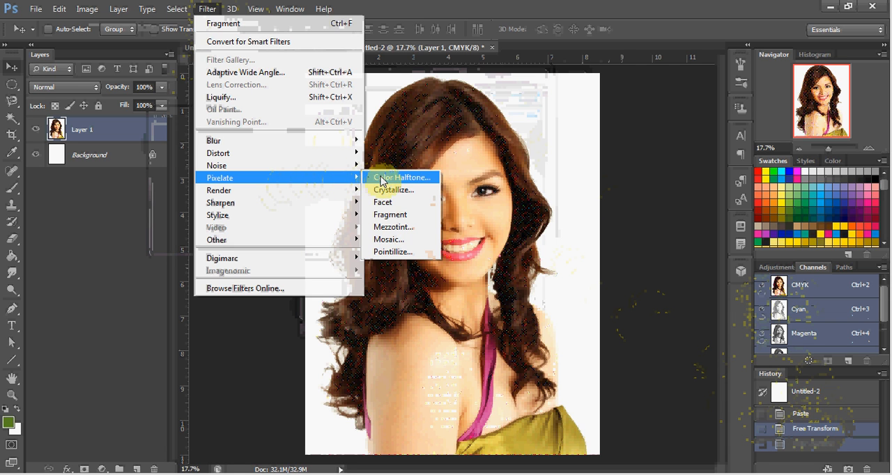
{"action": "left_click", "coordinate": [393, 254]}
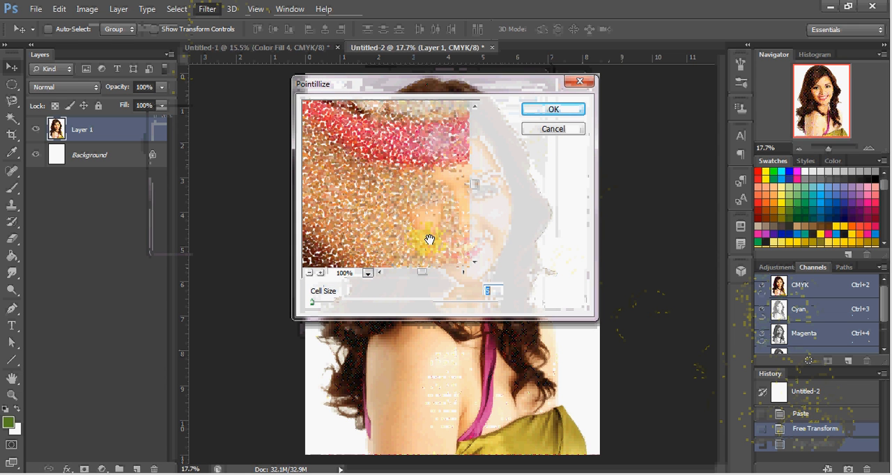
{"action": "left_click", "coordinate": [308, 273]}
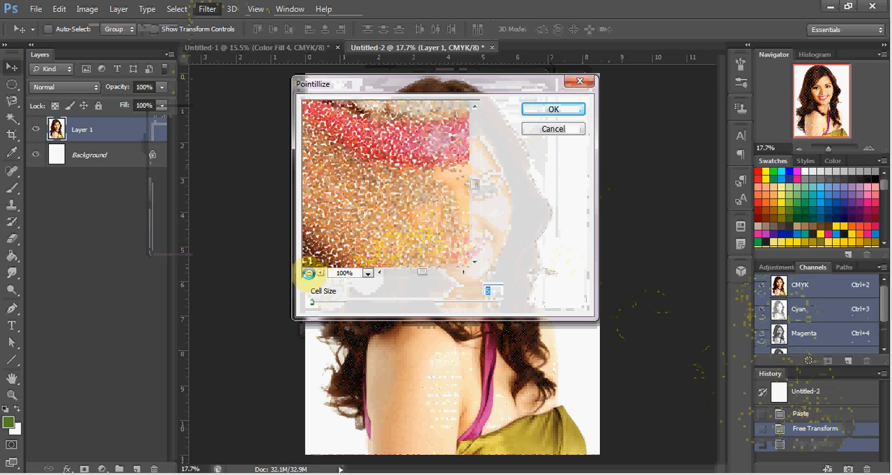
{"action": "left_click", "coordinate": [309, 274]}
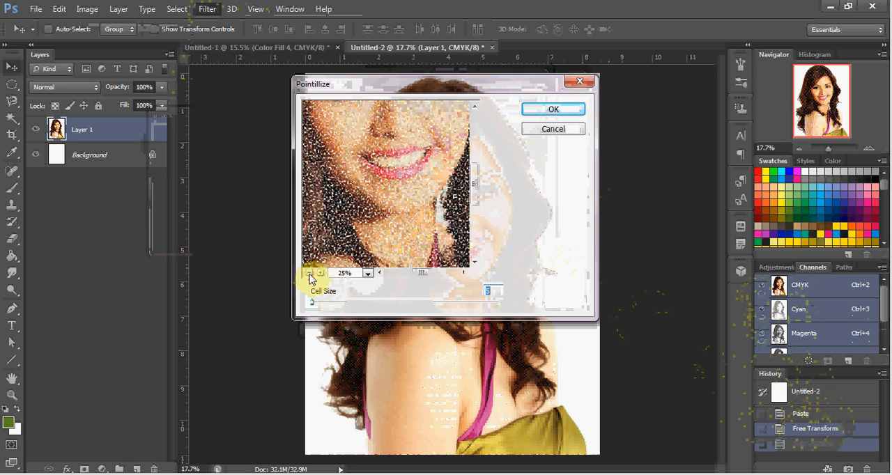
{"action": "left_click", "coordinate": [309, 273]}
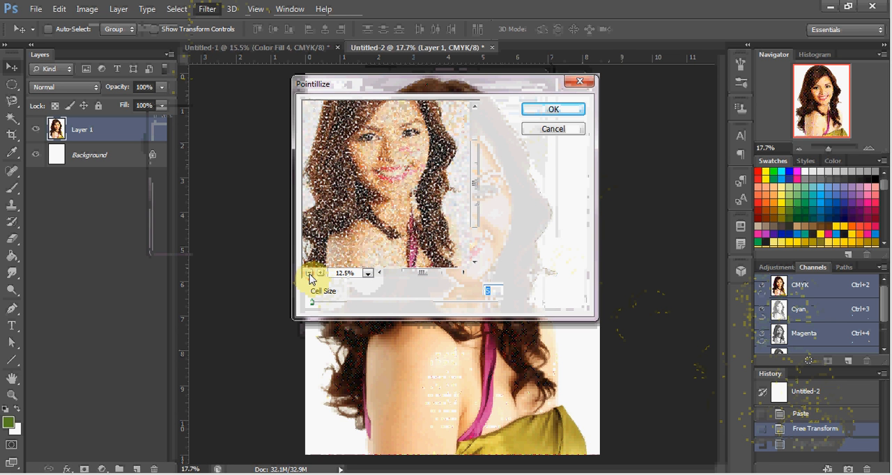
{"action": "left_click", "coordinate": [308, 273]}
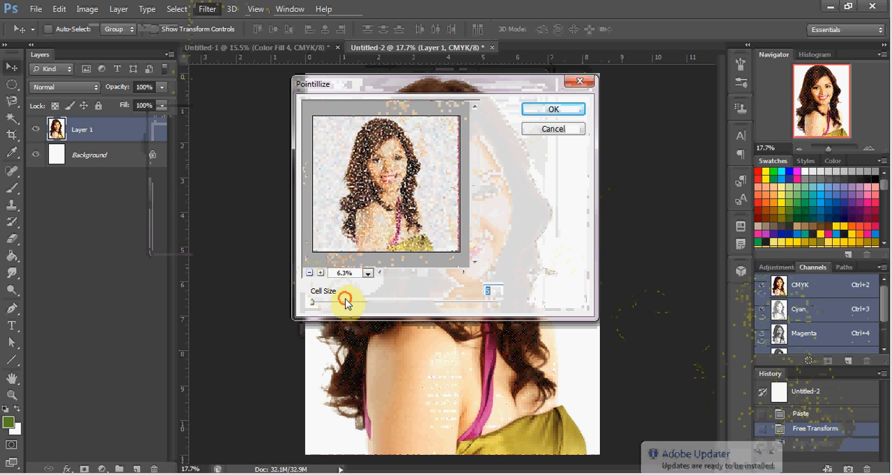
{"action": "left_click", "coordinate": [346, 304]}
{"action": "mouse_move", "coordinate": [346, 304]}
{"action": "left_mouse_down"}
{"action": "mouse_move", "coordinate": [366, 305]}
{"action": "mouse_move", "coordinate": [355, 304]}
{"action": "left_mouse_up"}
{"action": "left_click", "coordinate": [366, 304]}
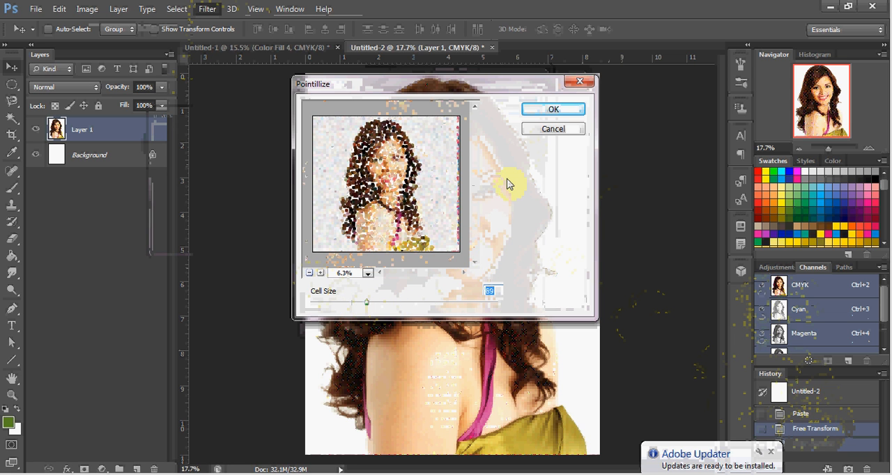
{"action": "left_click", "coordinate": [528, 115]}
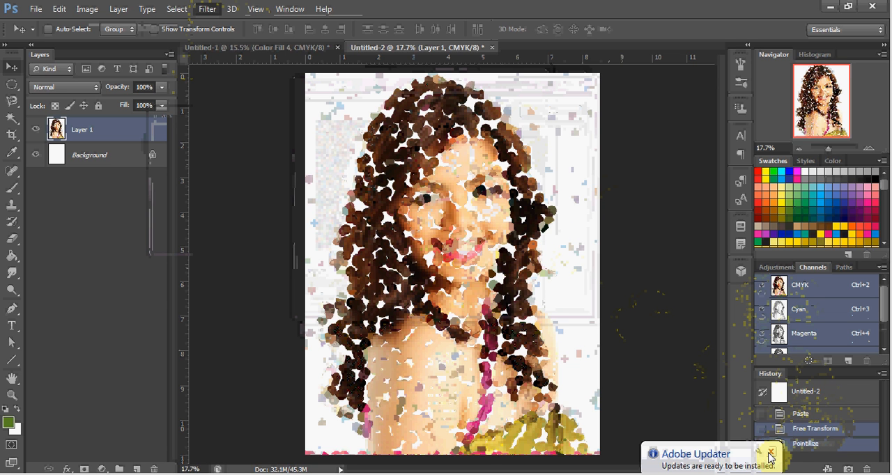
{"action": "left_click", "coordinate": [769, 454]}
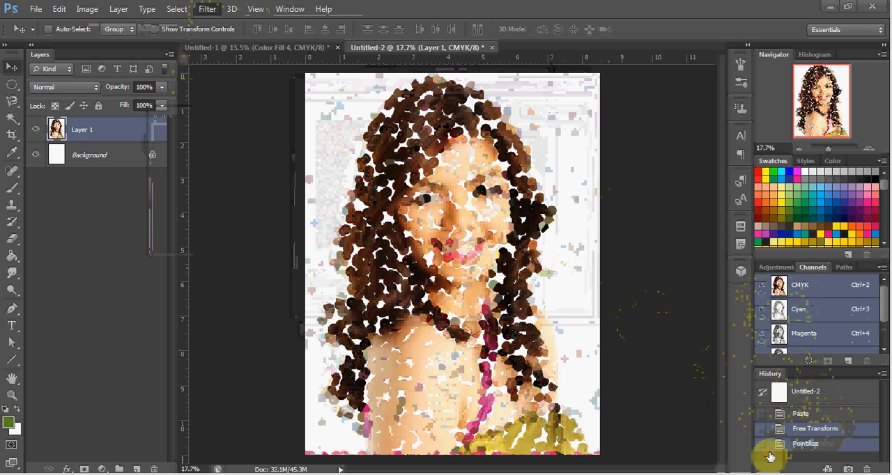
{"action": "left_click", "coordinate": [815, 430]}
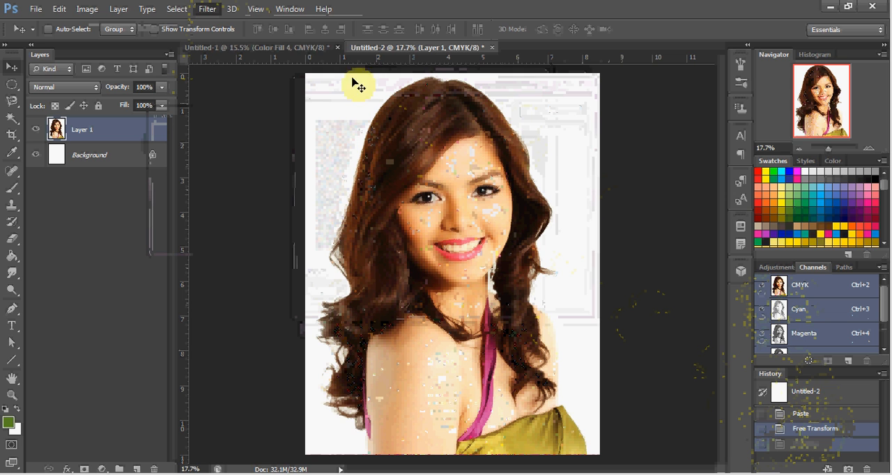
Open the Liquify filter for the portrait layer and activate the Forward Warp tool
{"action": "left_click", "coordinate": [208, 10]}
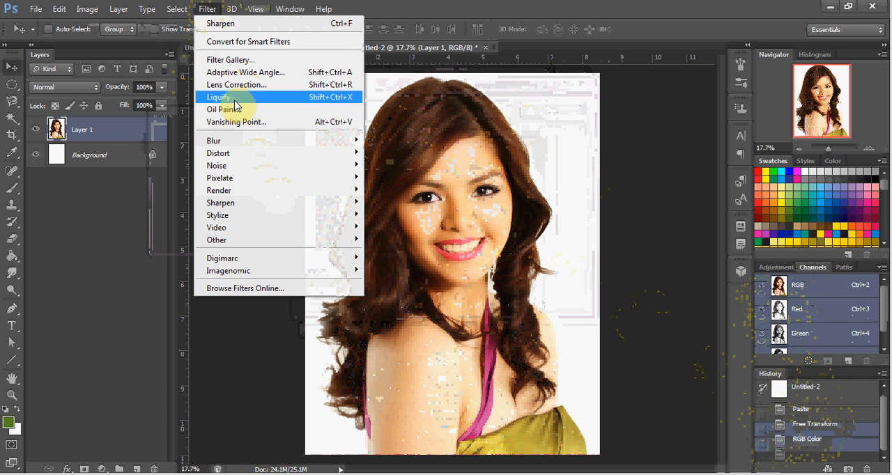
{"action": "left_click", "coordinate": [234, 99]}
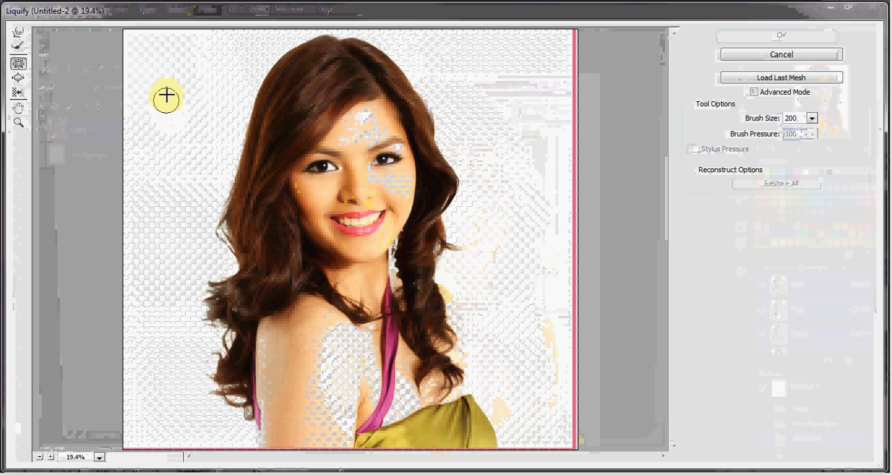
{"action": "left_click", "coordinate": [18, 39]}
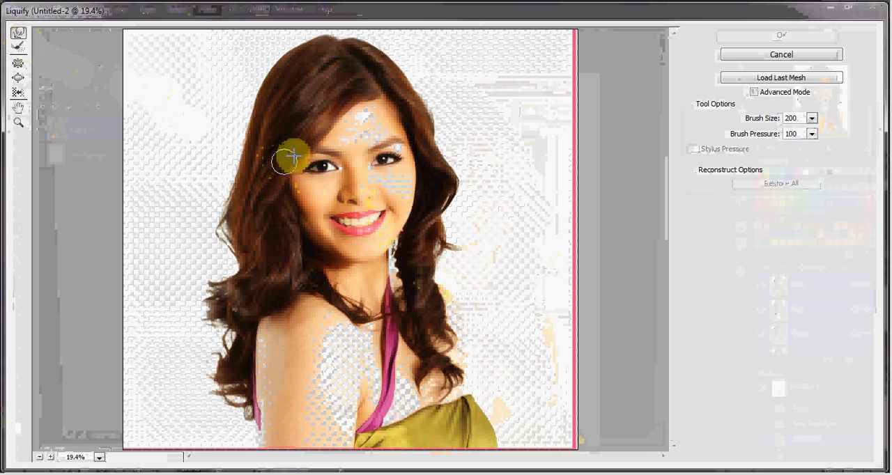
Try pulling the hair beside the forehead outward with the Forward Warp tool and undo the distortion
{"action": "mouse_move", "coordinate": [272, 141]}
{"action": "left_mouse_down"}
{"action": "mouse_move", "coordinate": [239, 113]}
{"action": "mouse_move", "coordinate": [201, 114]}
{"action": "mouse_move", "coordinate": [189, 129]}
{"action": "left_mouse_up"}
{"action": "left_click_drag", "start_coordinate": [250, 124], "coordinate": [224, 113]}
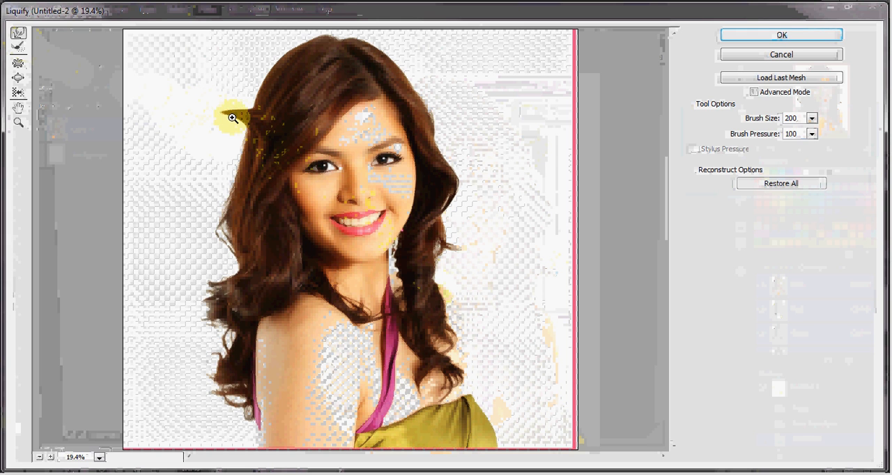
{"action": "key", "text": "ctrl+z"}
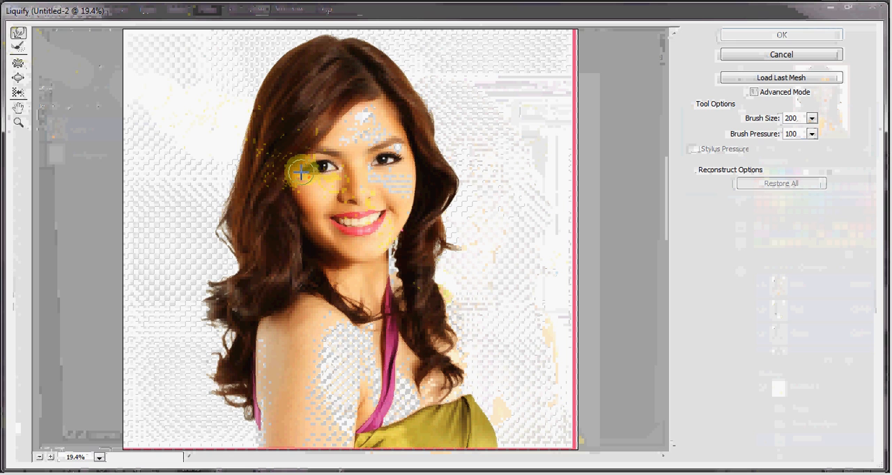
Try stretching the outer corners of the eyes with Forward Warp strokes and undo the strokes
{"action": "mouse_move", "coordinate": [301, 172]}
{"action": "left_mouse_down"}
{"action": "mouse_move", "coordinate": [398, 171]}
{"action": "mouse_move", "coordinate": [402, 160]}
{"action": "left_mouse_up"}
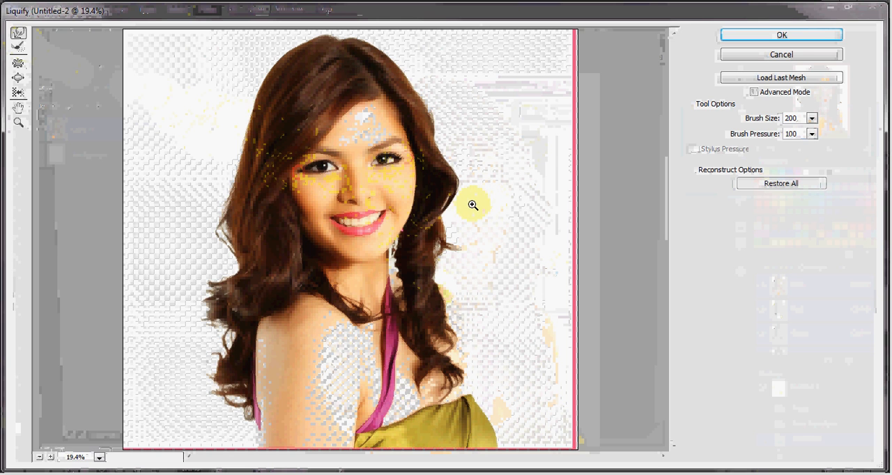
{"action": "key", "text": "ctrl+alt+z"}
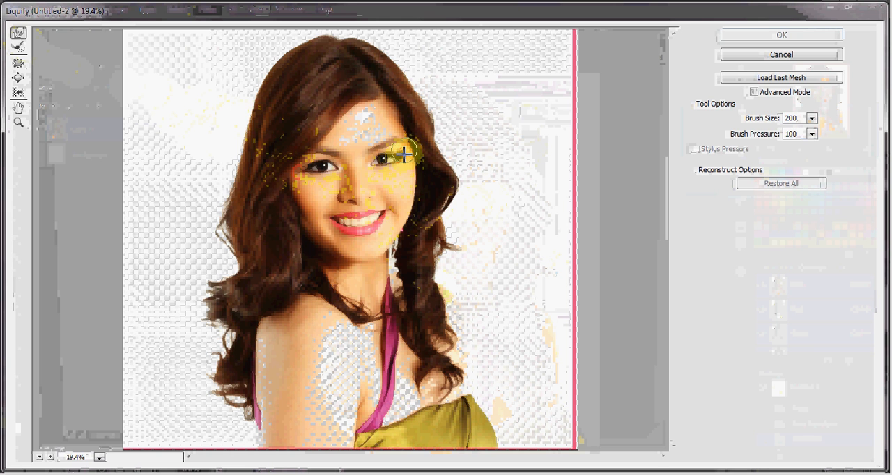
{"action": "key", "text": "ctrl+space"}
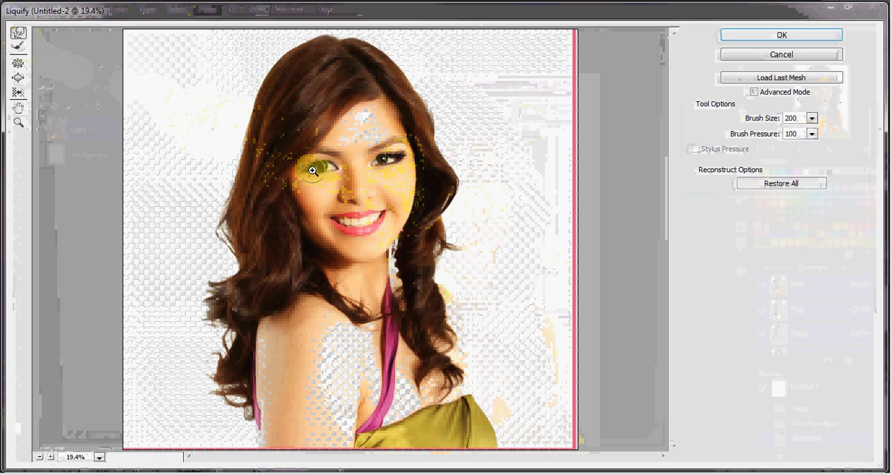
{"action": "key", "text": "ctrl+alt+z"}
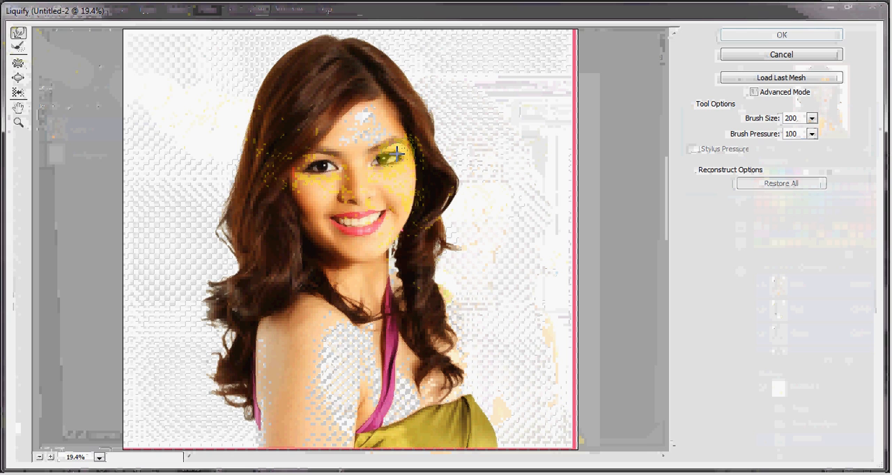
Try warping the eye and the nose with Forward Warp strokes and undo the strokes
{"action": "left_click_drag", "start_coordinate": [397, 153], "coordinate": [402, 150]}
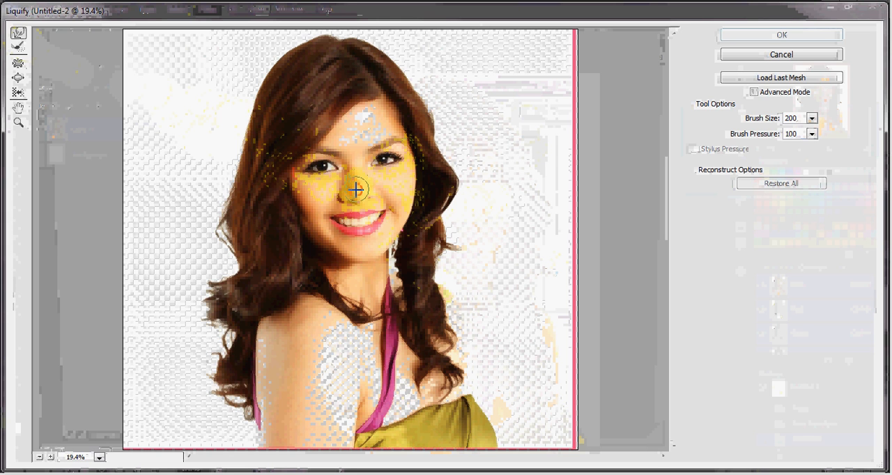
{"action": "mouse_move", "coordinate": [354, 185]}
{"action": "left_mouse_down"}
{"action": "mouse_move", "coordinate": [374, 238]}
{"action": "mouse_move", "coordinate": [370, 202]}
{"action": "mouse_move", "coordinate": [356, 195]}
{"action": "mouse_move", "coordinate": [367, 200]}
{"action": "left_mouse_up"}
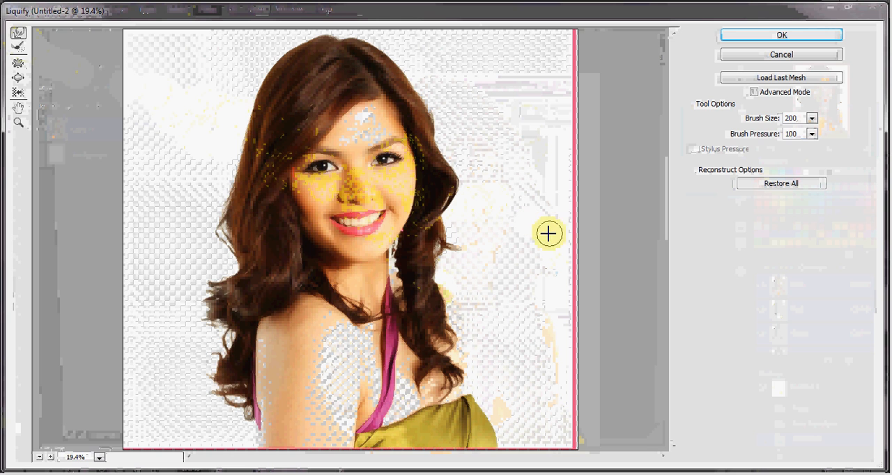
{"action": "key", "text": "ctrl+space"}
{"action": "key", "text": "alt+space"}
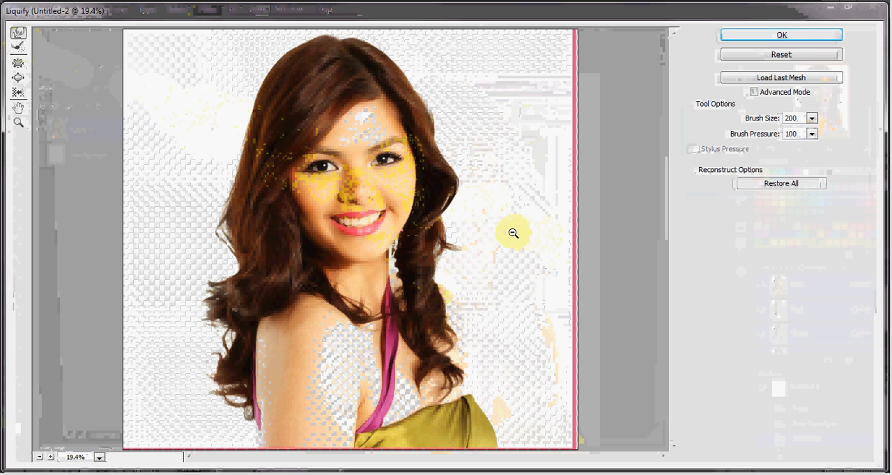
{"action": "key", "text": "ctrl+alt+z"}
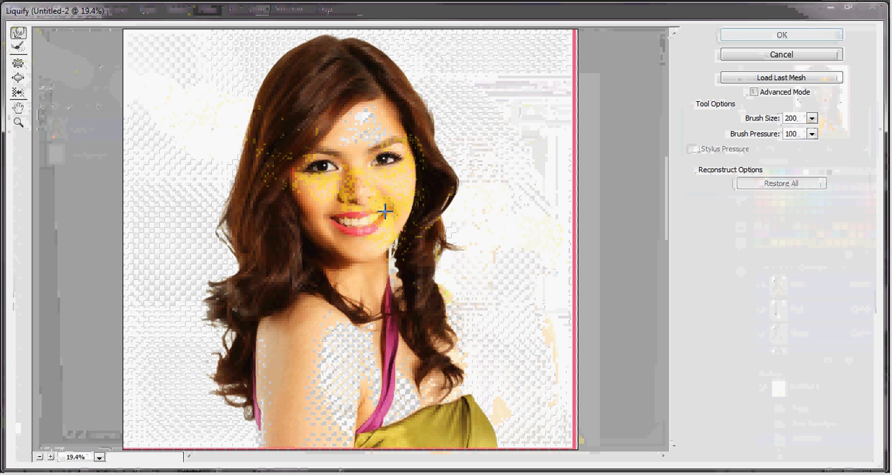
Try widening the smile by pulling the mouth corners with Forward Warp strokes and undo the strokes
{"action": "mouse_move", "coordinate": [388, 207]}
{"action": "left_mouse_down"}
{"action": "mouse_move", "coordinate": [361, 221]}
{"action": "mouse_move", "coordinate": [340, 218]}
{"action": "left_mouse_up"}
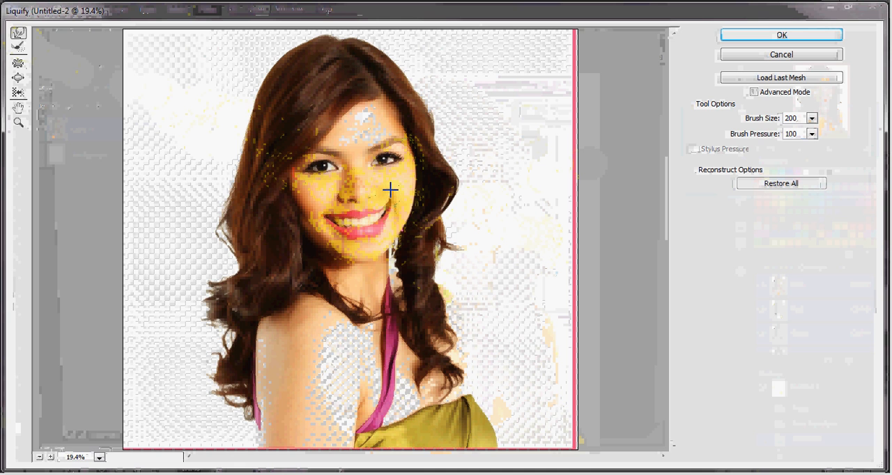
{"action": "left_click_drag", "start_coordinate": [391, 192], "coordinate": [372, 225]}
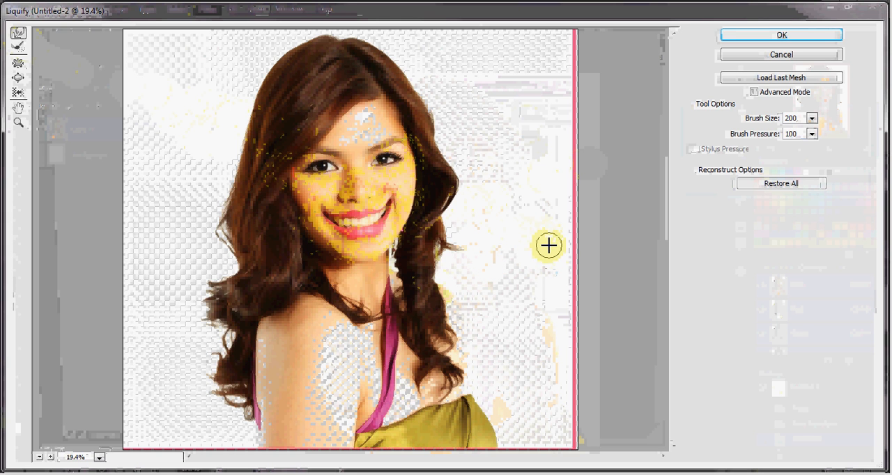
{"action": "key", "text": "ctrl+space"}
{"action": "key", "text": "alt"}
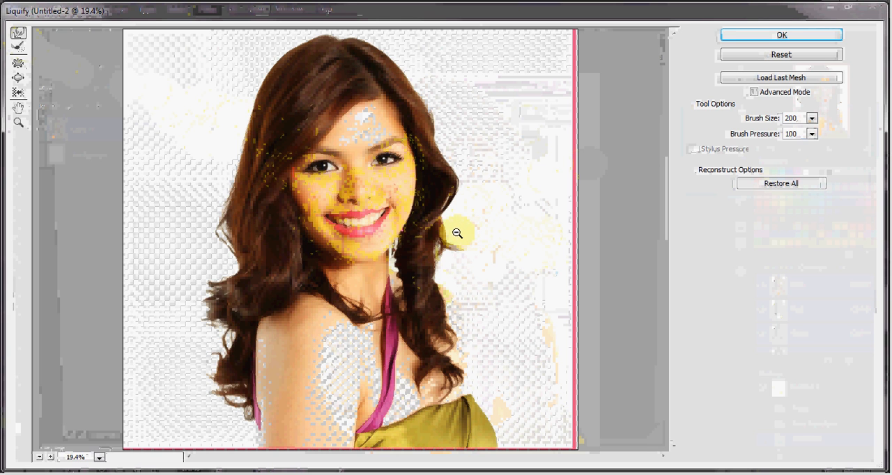
{"action": "key", "text": "ctrl+alt+z"}
{"action": "key", "text": "ctrl+alt+z"}
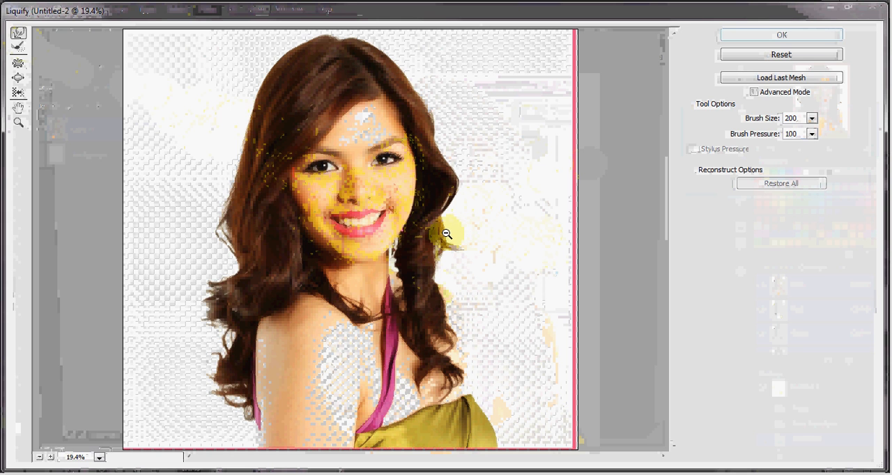
Activate the Pucker tool and set its brush size to 1051
{"action": "left_click", "coordinate": [19, 69]}
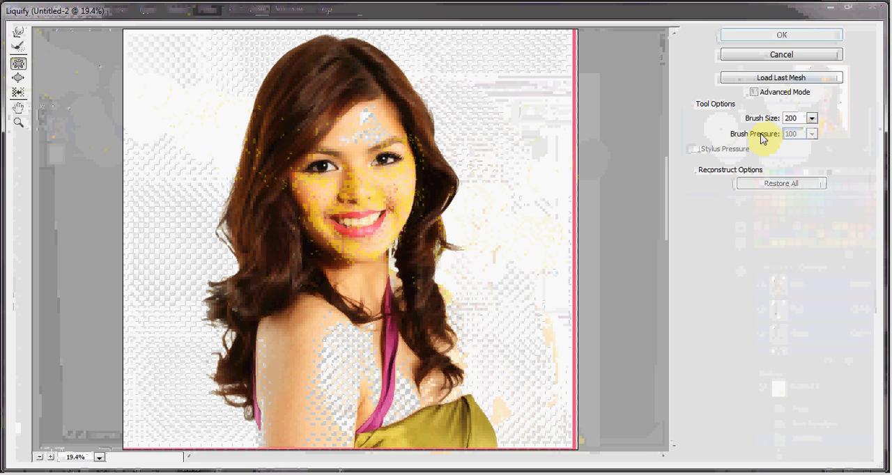
{"action": "left_click", "coordinate": [813, 119]}
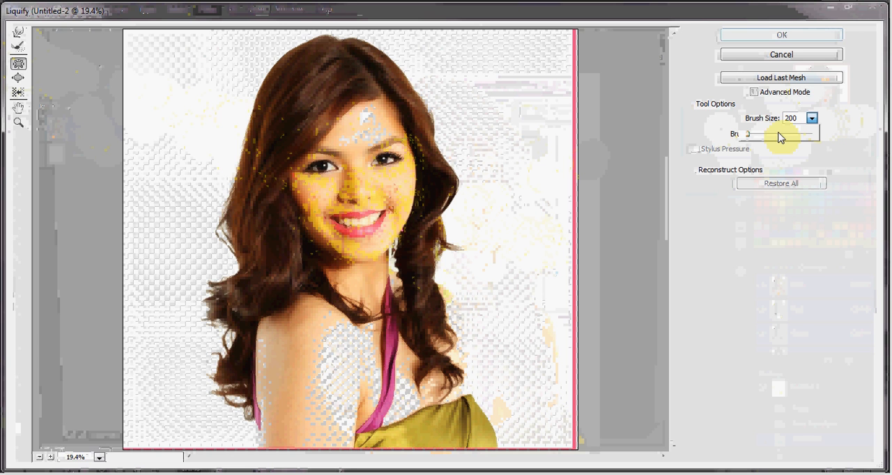
{"action": "left_click", "coordinate": [779, 133]}
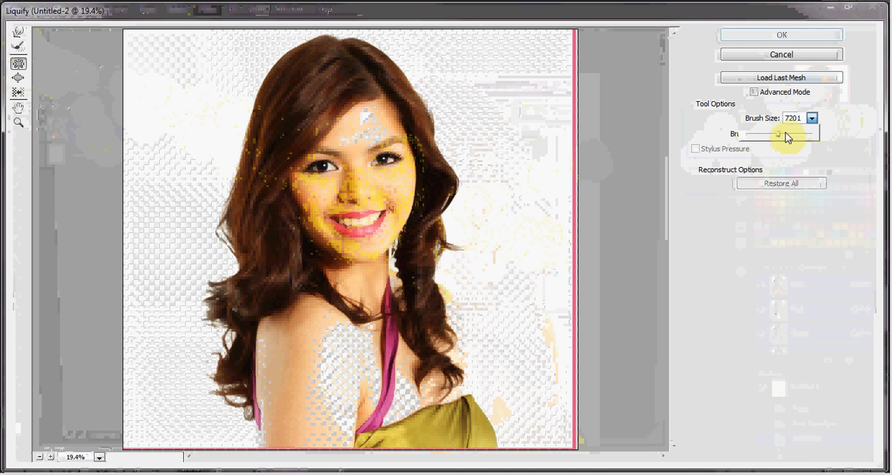
{"action": "left_click", "coordinate": [767, 135]}
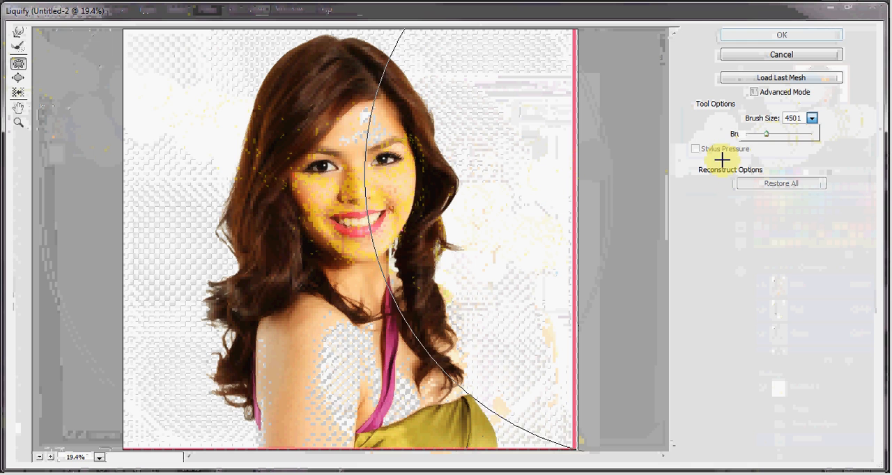
{"action": "left_click", "coordinate": [758, 135]}
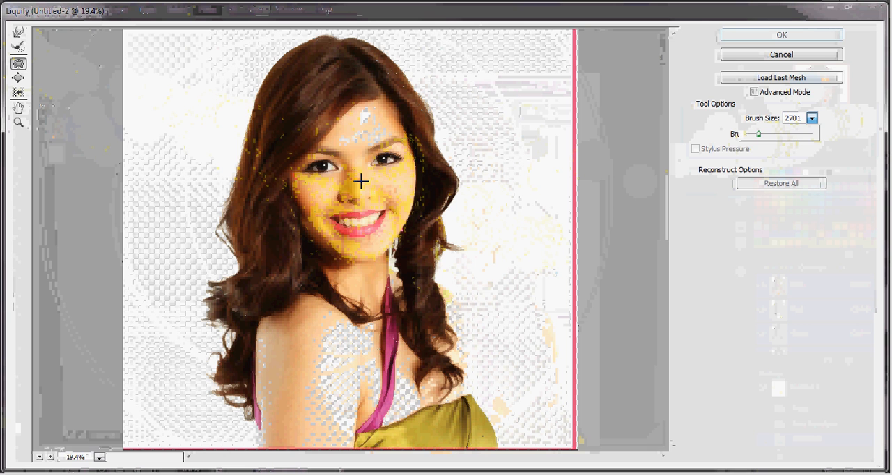
{"action": "left_click", "coordinate": [751, 134]}
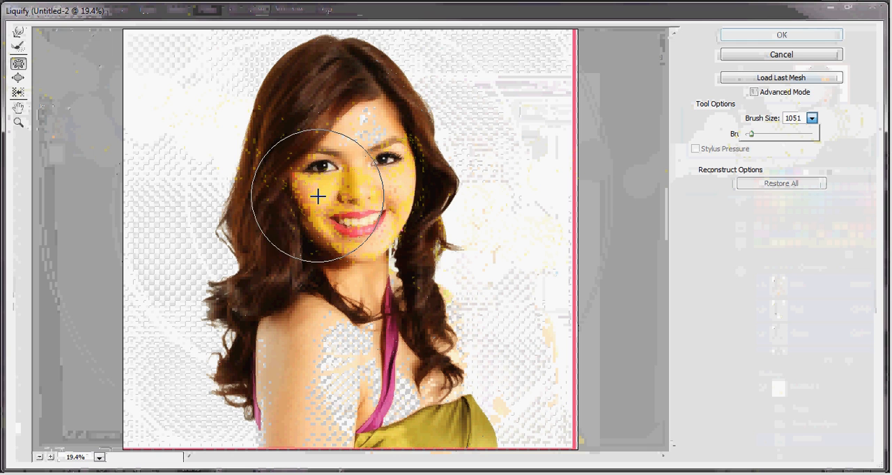
Try shrinking the facial features toward the nose with the Pucker tool and undo the distortion
{"action": "left_click", "coordinate": [355, 190]}
{"action": "left_click_drag", "start_coordinate": [355, 190], "coordinate": [355, 190]}
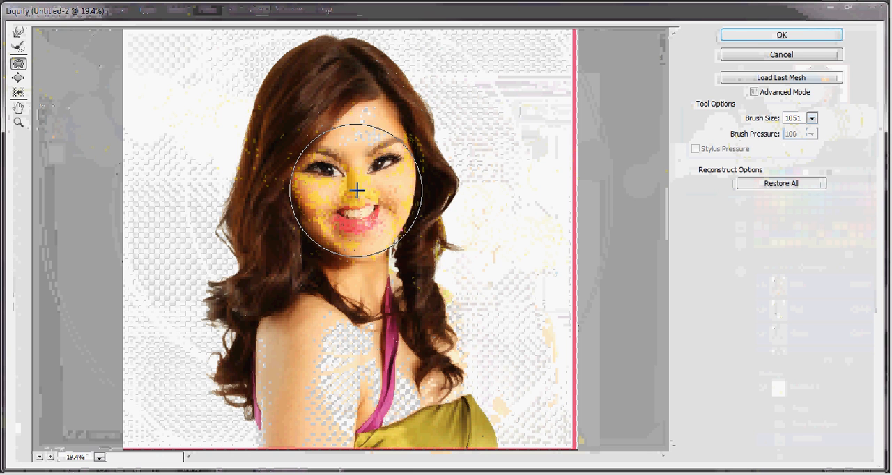
{"action": "key", "text": "ctrl+space"}
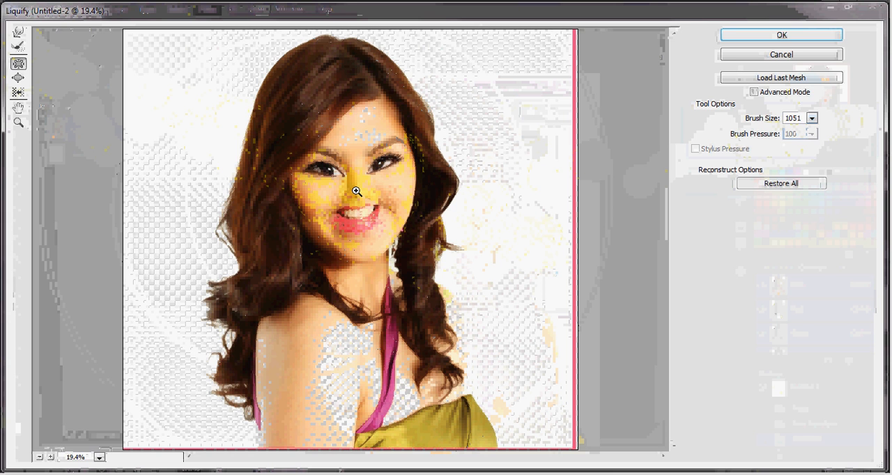
{"action": "key", "text": "ctrl+z"}
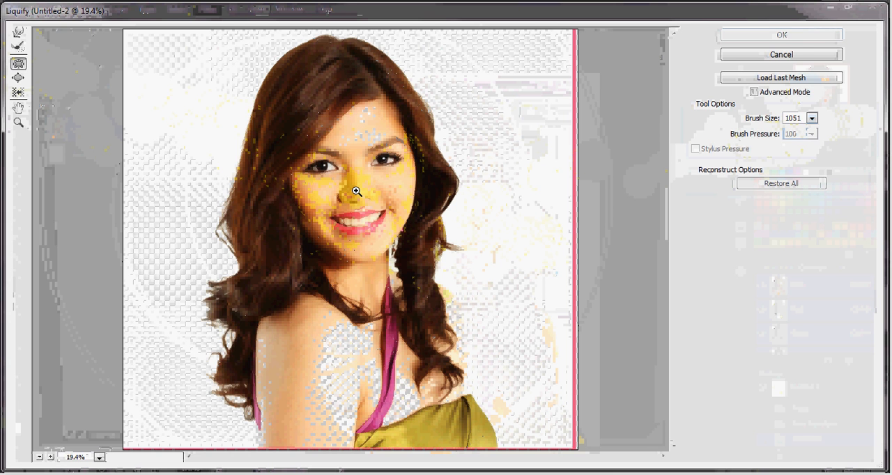
{"action": "key", "text": "alt"}
Enlarge the centre of the face around the nose with the Bloat tool
{"action": "left_click", "coordinate": [20, 78]}
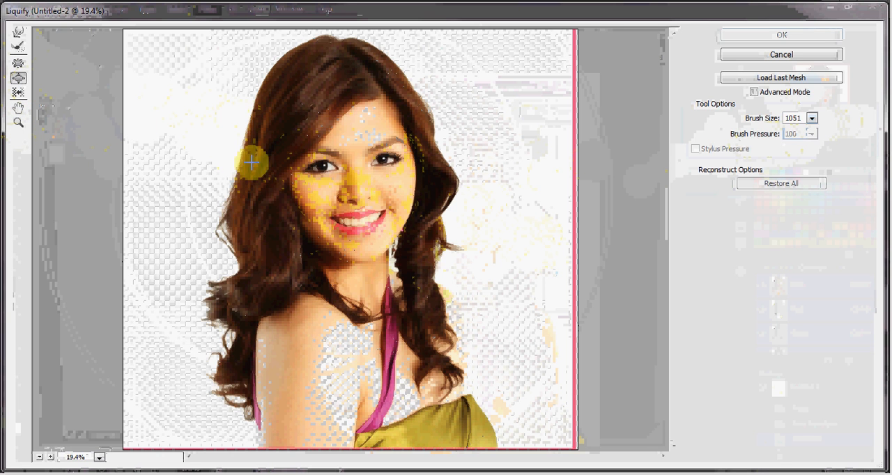
{"action": "left_click", "coordinate": [359, 190]}
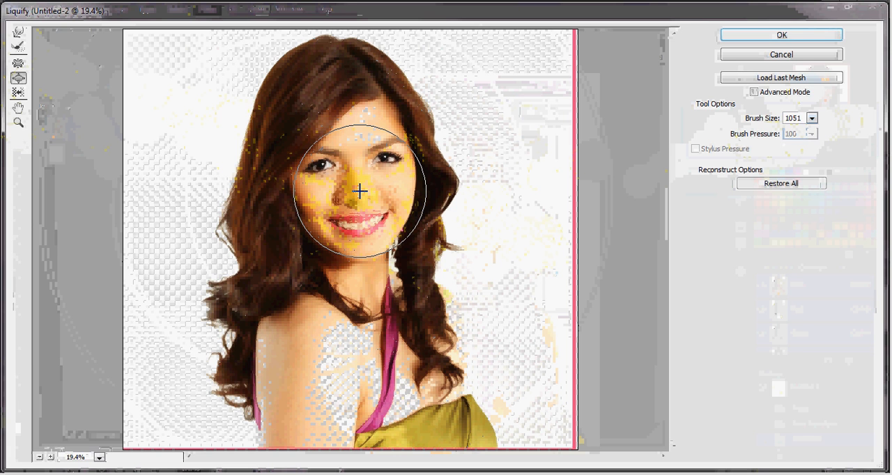
{"action": "left_click", "coordinate": [360, 190]}
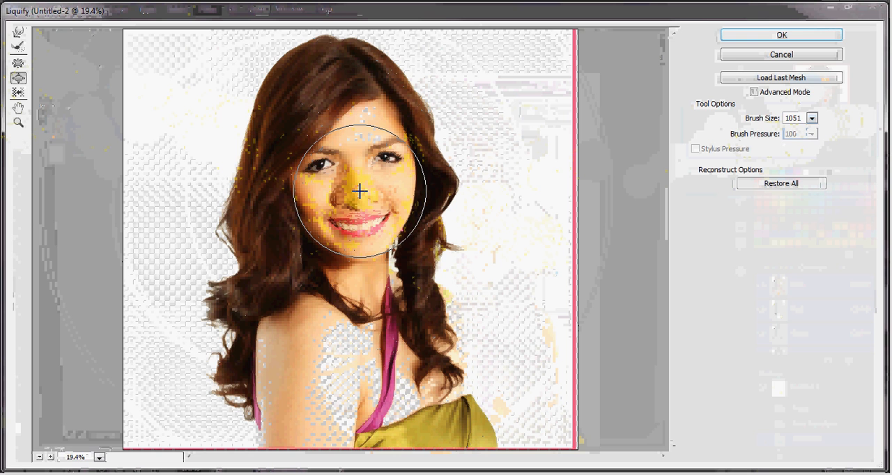